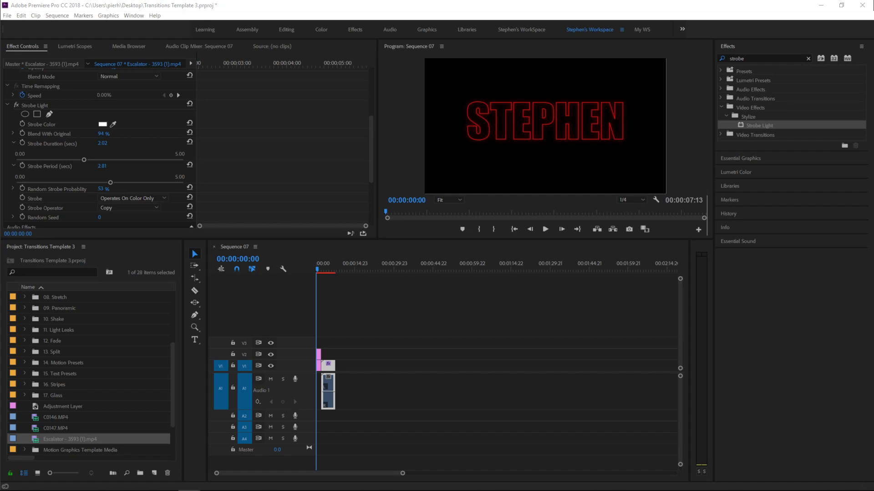
Preview the finished strobe title sequence, and clear all of its clips from the timeline
click(545, 230)
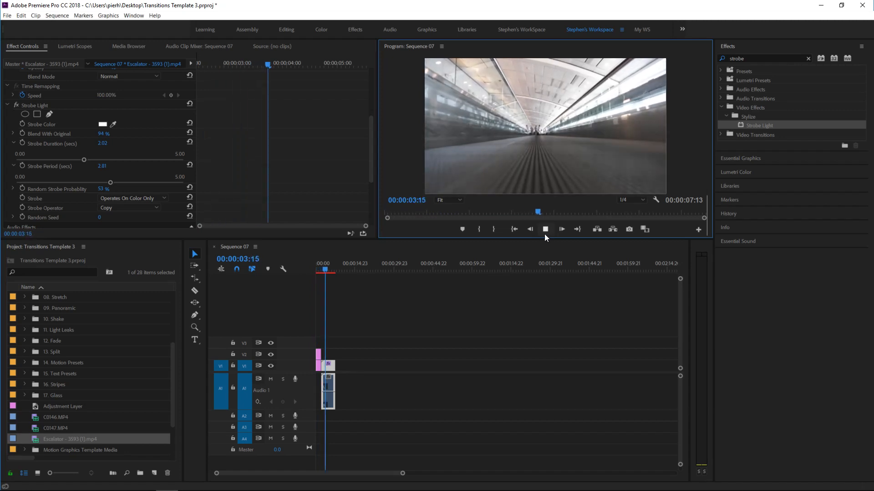
click(547, 228)
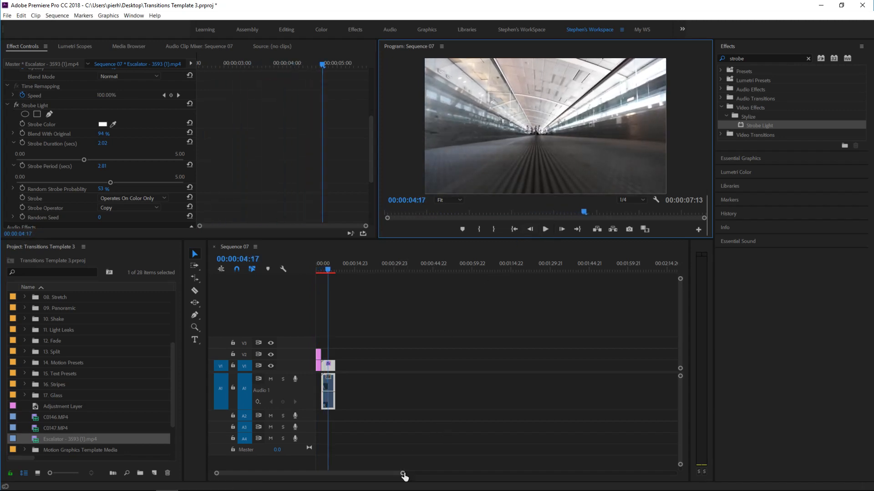
drag(402, 473, 293, 474)
drag(326, 326, 383, 367)
right_click(382, 367)
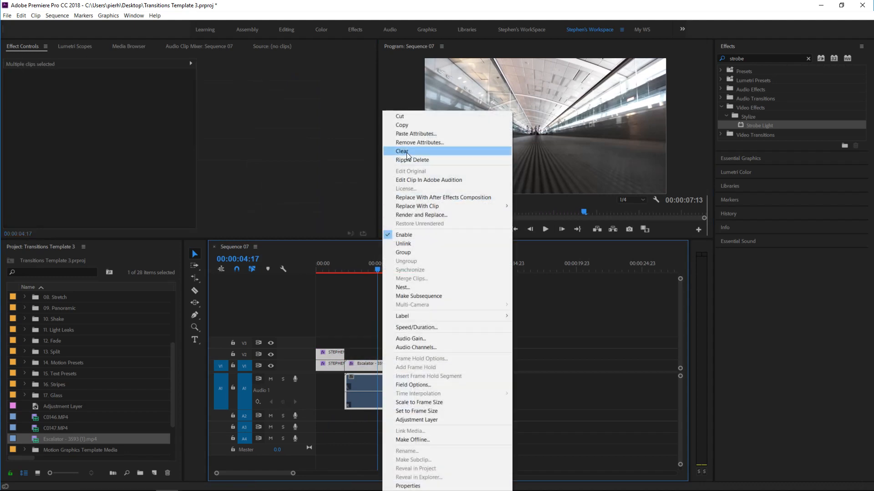
click(406, 152)
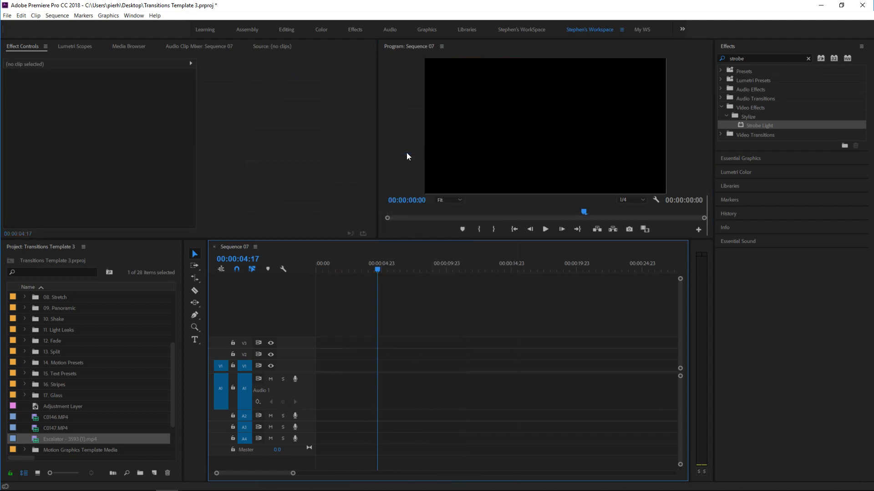
Add a text title with the creator's first name in capitals and move its clip to the start of the timeline
click(194, 340)
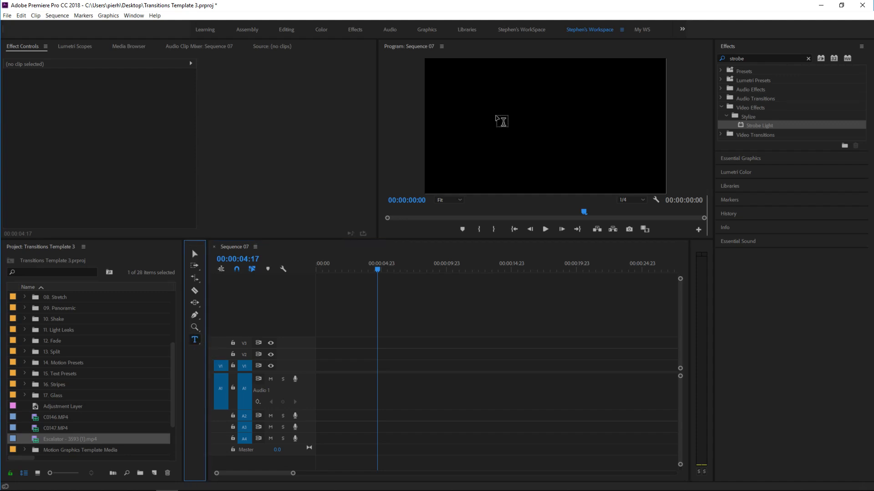
click(499, 118)
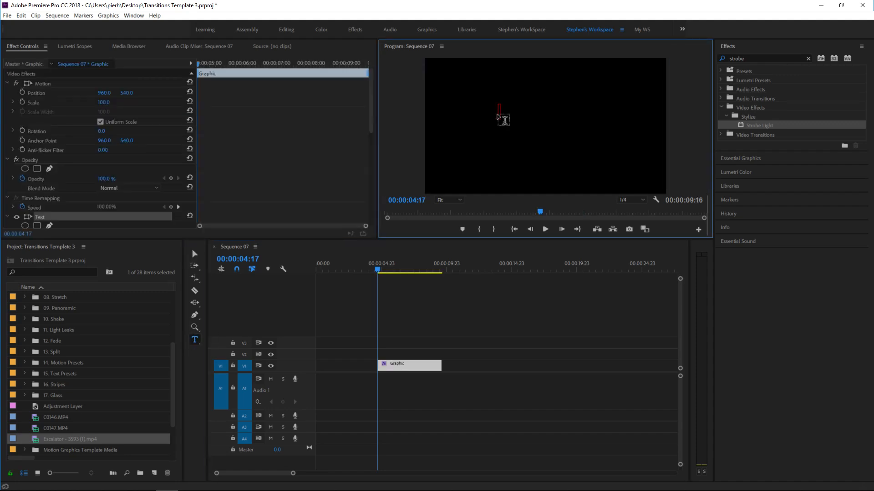
text(STEPHEN)
drag(400, 365, 328, 369)
click(351, 269)
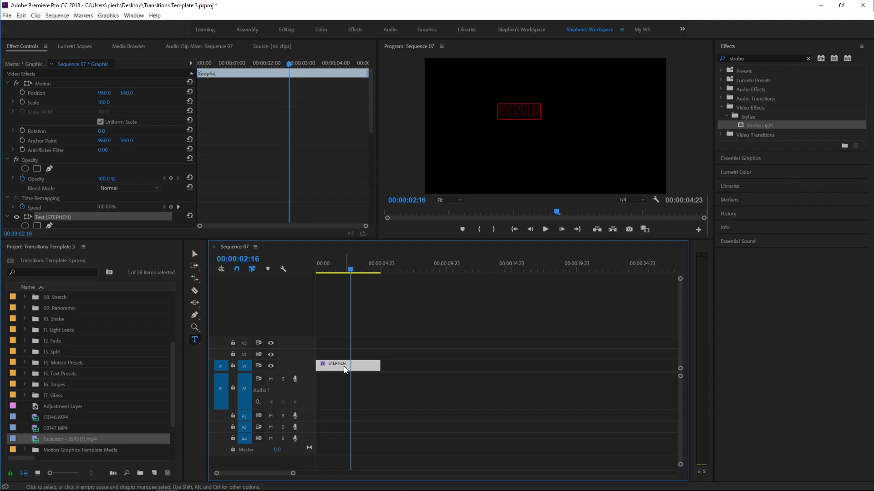
Enlarge the title text to a scale of 350 and centre it vertically and horizontally in the frame
click(735, 157)
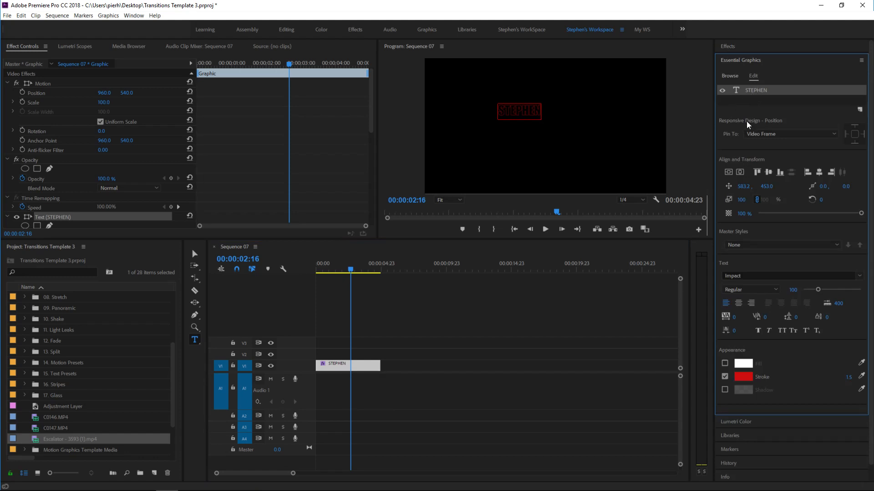
click(195, 255)
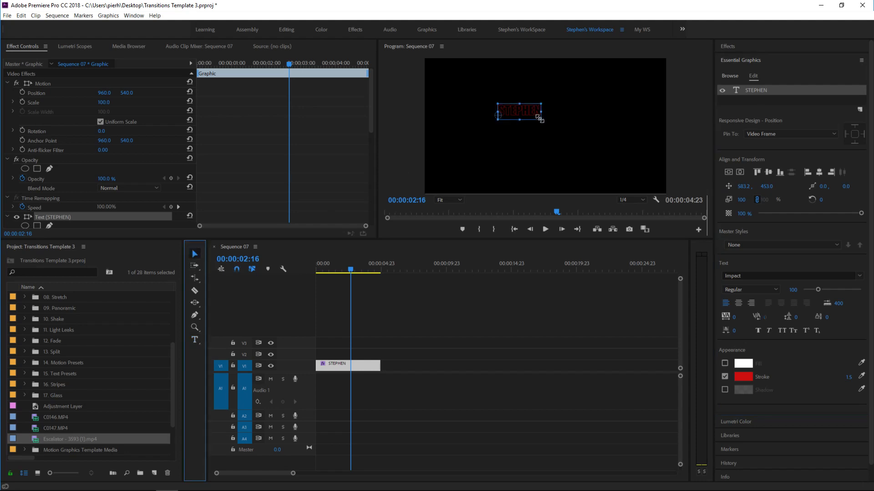
drag(537, 121, 658, 162)
click(740, 172)
click(732, 172)
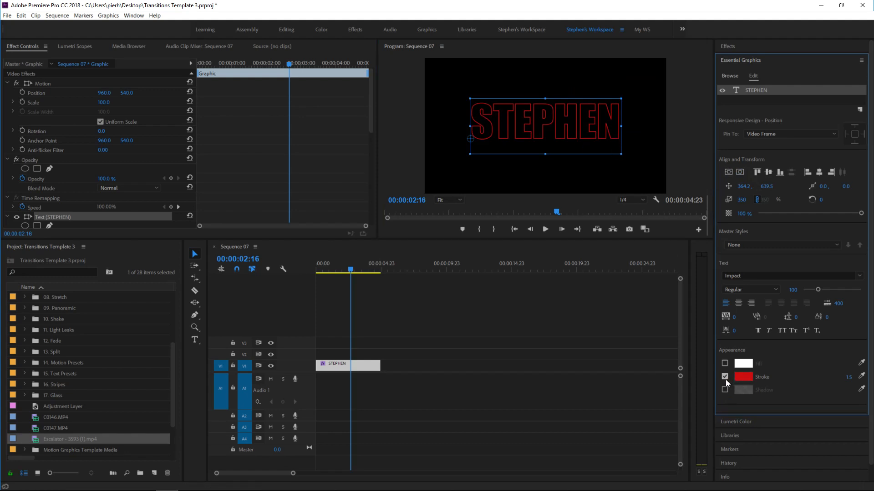
Try the title with its white fill on and red stroke off, and restore the stroke-only appearance
key(ctrl+s)
click(723, 363)
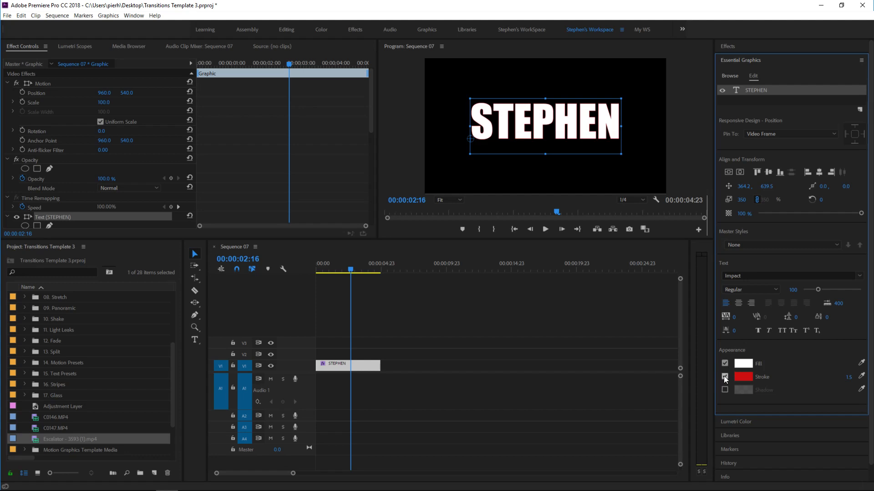
click(724, 377)
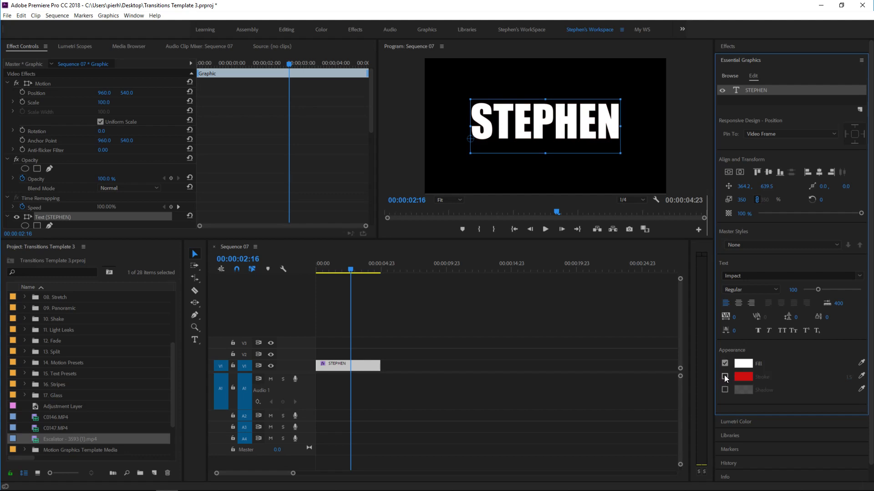
click(724, 376)
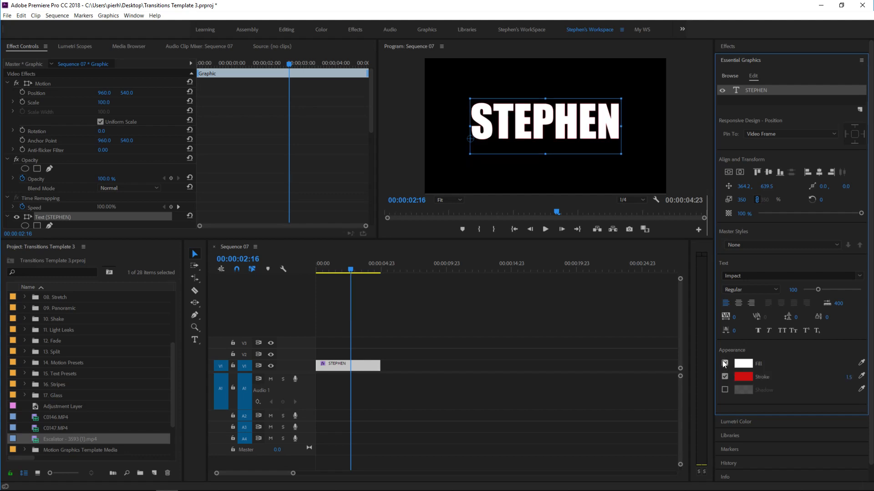
click(724, 363)
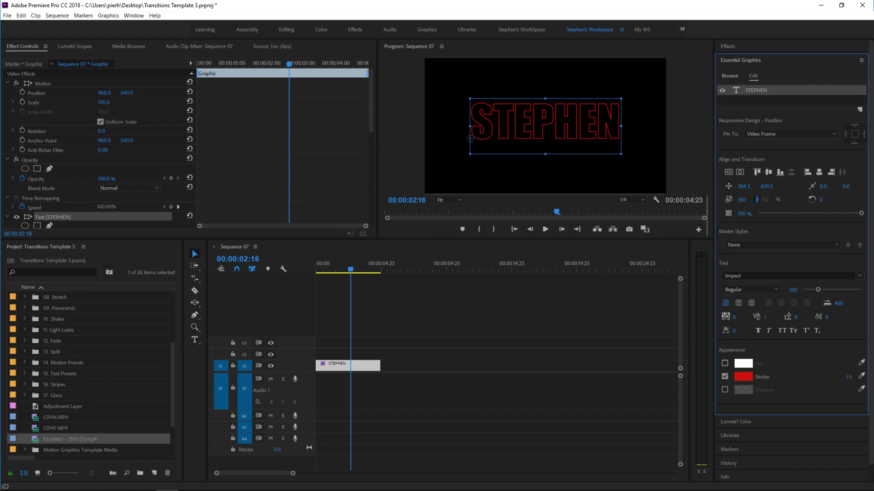
Set the title text's red stroke width to 1.0
mouse_move(849, 377)
mouse_down()
mouse_move(863, 377)
mouse_move(837, 377)
mouse_up()
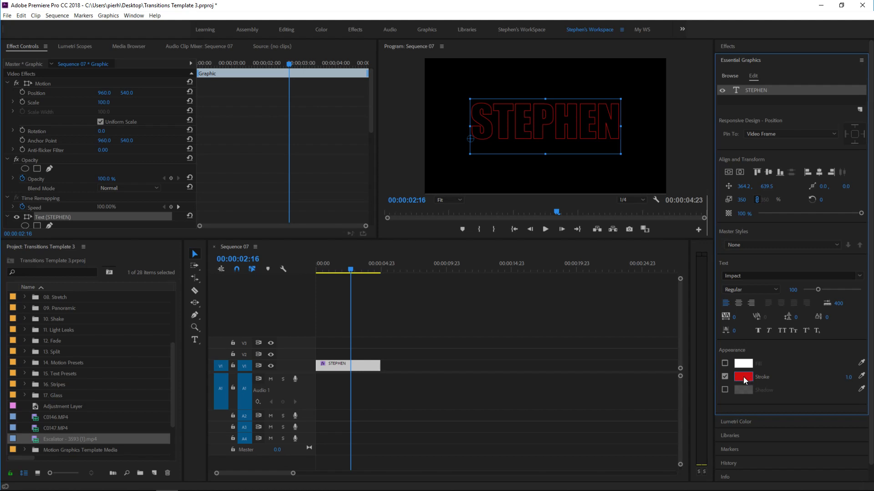
click(739, 60)
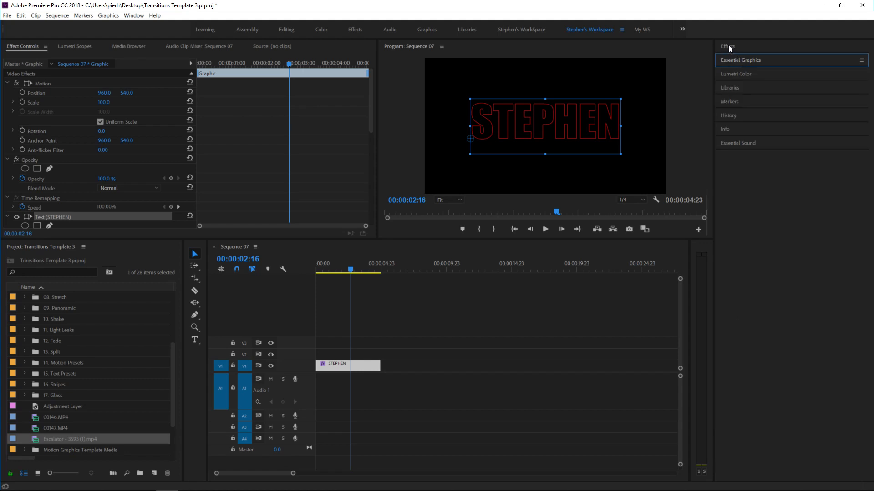
Search the effects for "strobe" and apply the Strobe Light video effect to the title clip
click(728, 45)
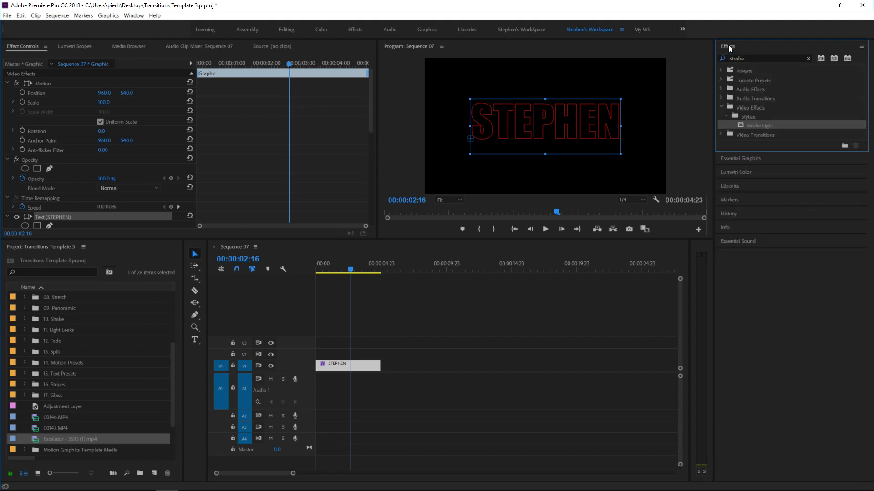
click(808, 59)
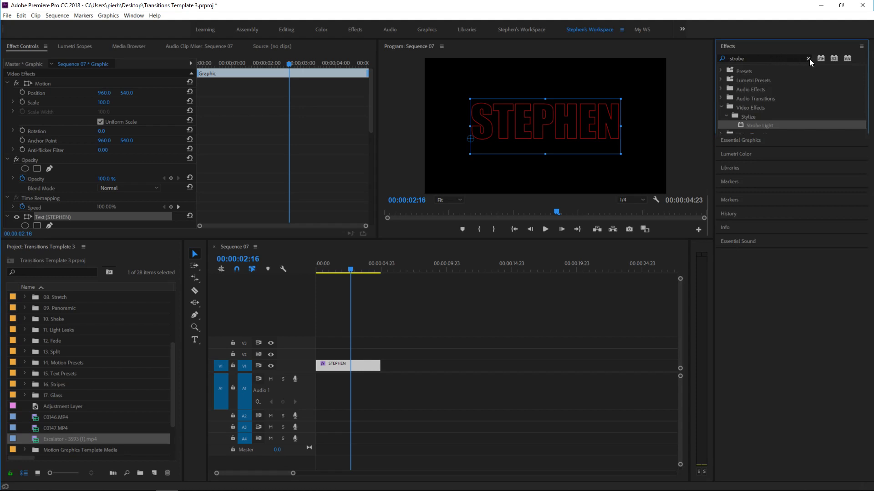
click(751, 57)
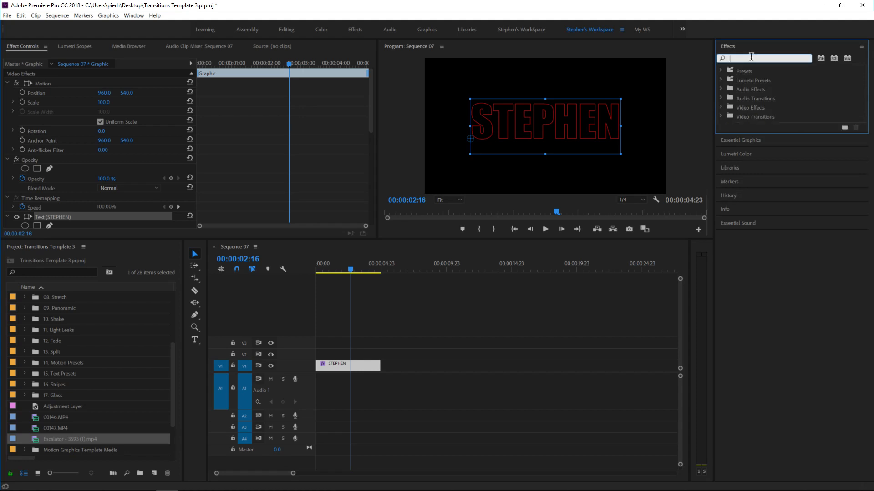
text(strobe)
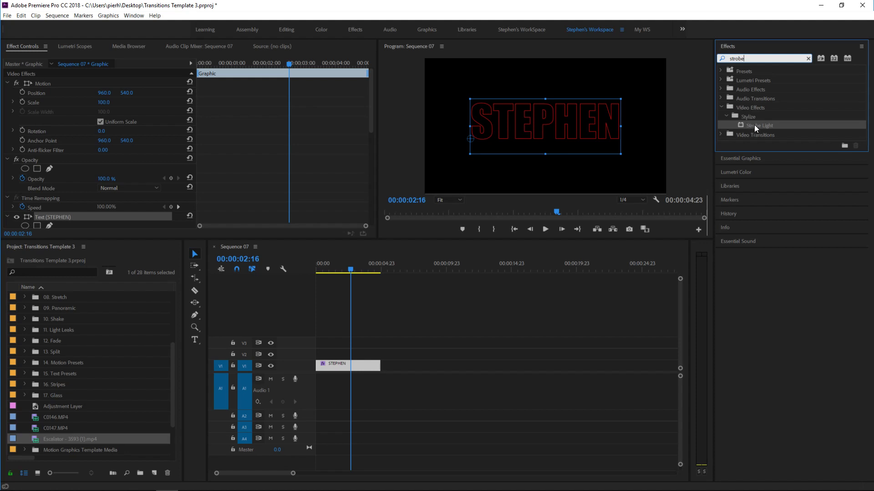
drag(754, 124, 349, 364)
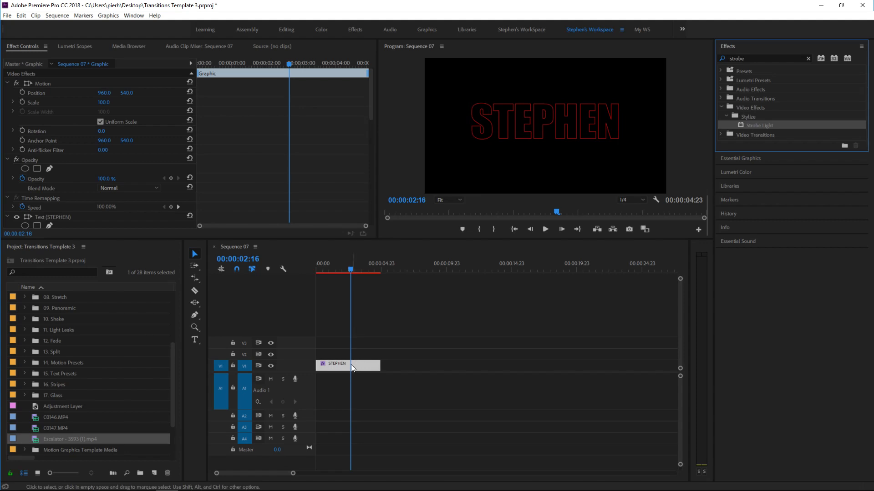
Examine the title clip's Strobe Light settings and play back the effect with its default values
click(346, 368)
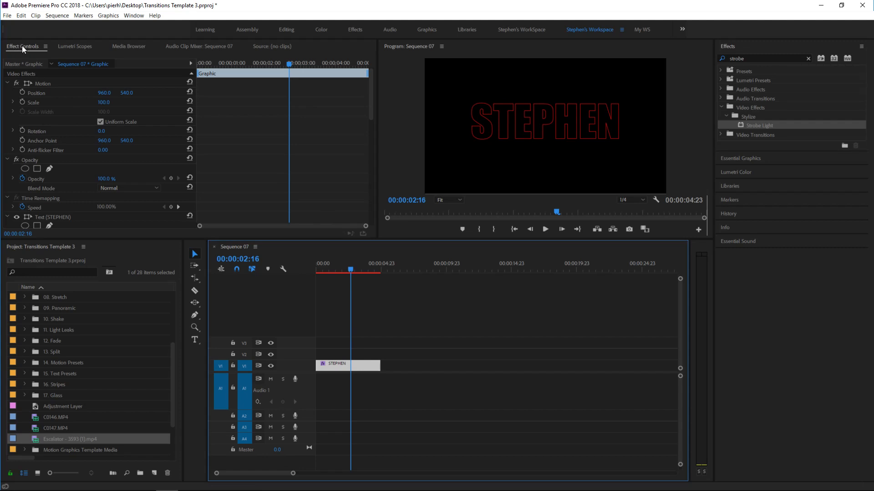
drag(371, 85, 372, 195)
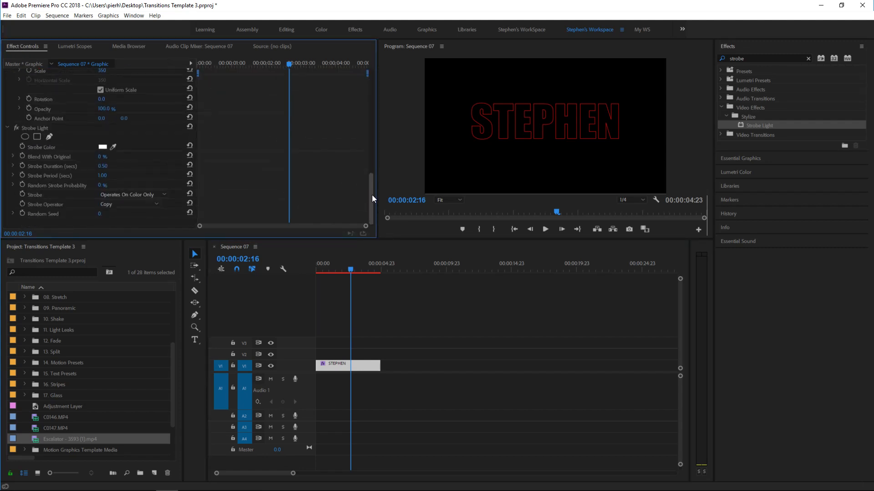
click(7, 128)
click(7, 214)
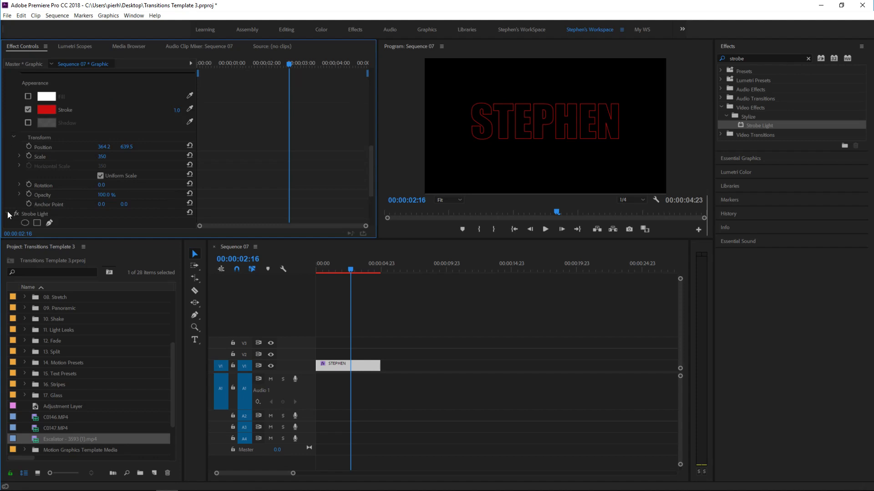
scroll(57, 200, down, 4)
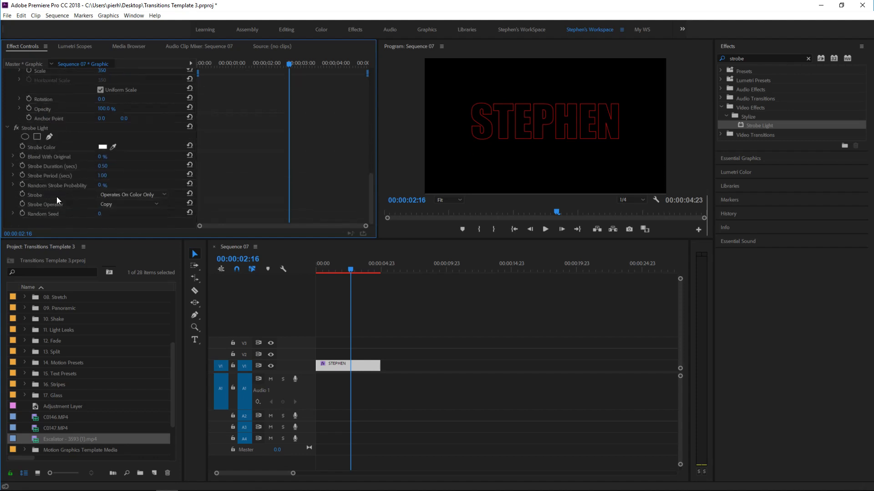
click(32, 125)
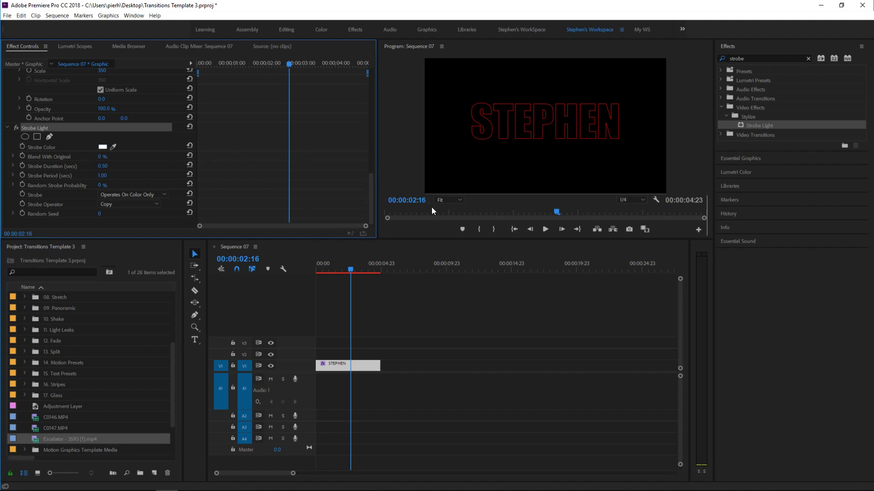
click(545, 230)
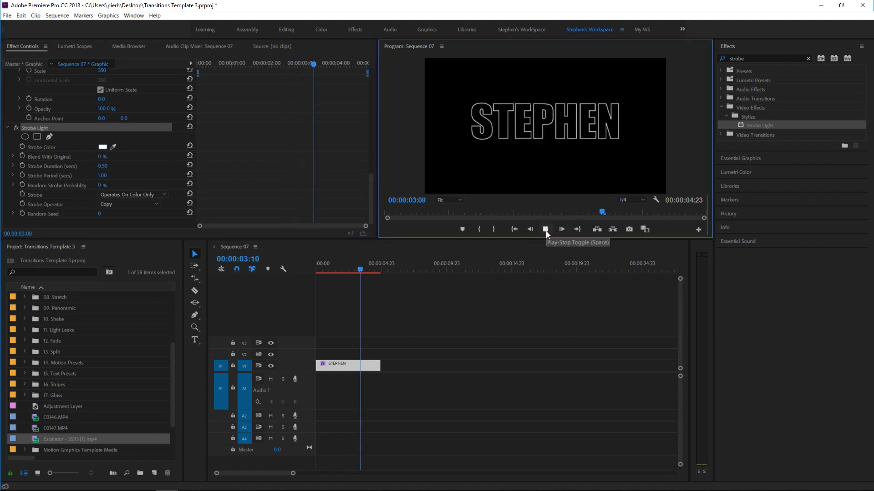
click(545, 230)
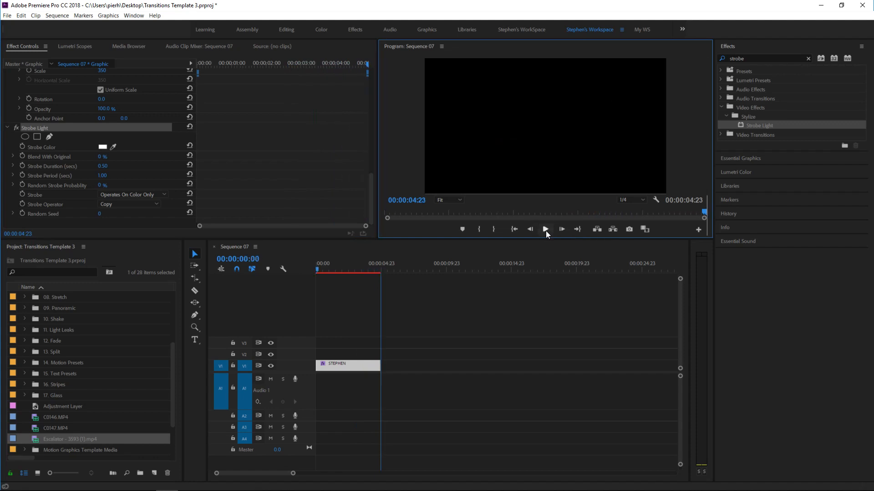
Extend the title clip's end to 00:00:12:14 and play back the longer strobe
drag(380, 366, 479, 367)
click(548, 231)
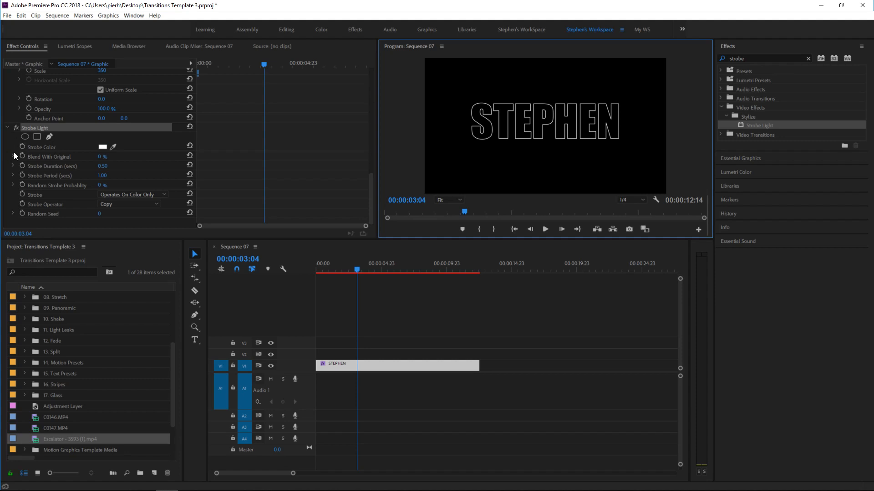
Set the Strobe Light's Blend With Original to 78% and preview the result
drag(99, 156, 135, 156)
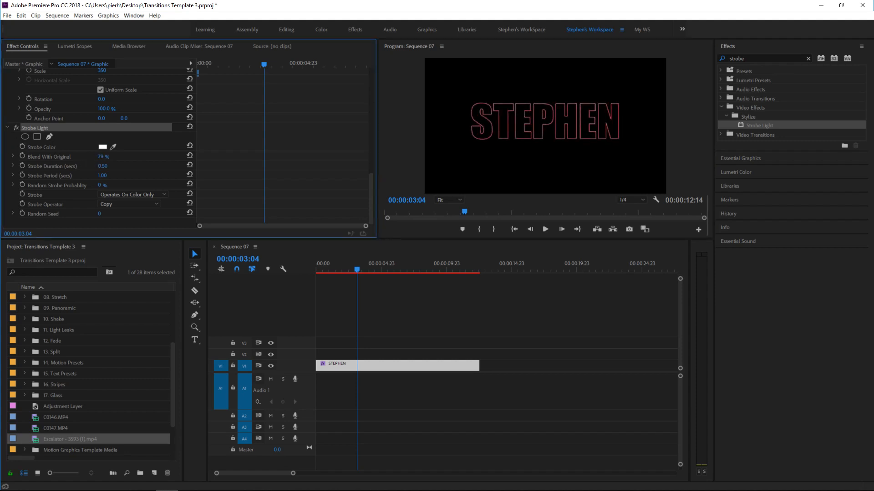
click(542, 229)
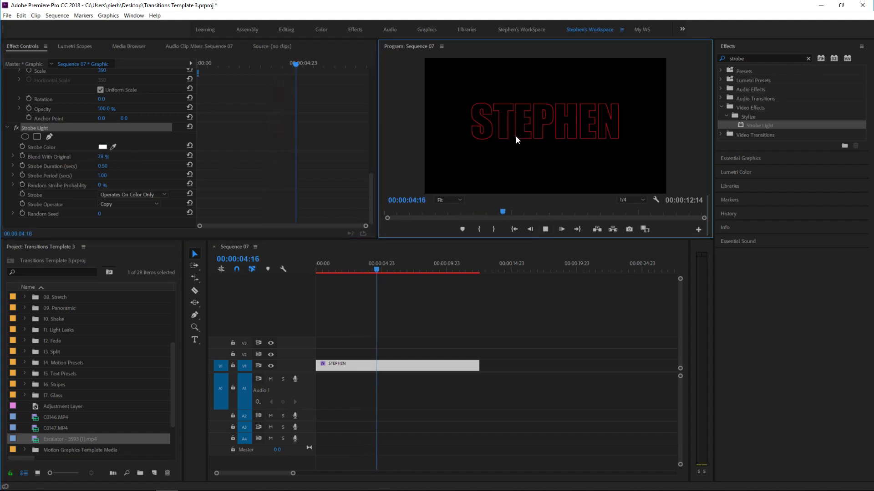
click(546, 229)
click(114, 146)
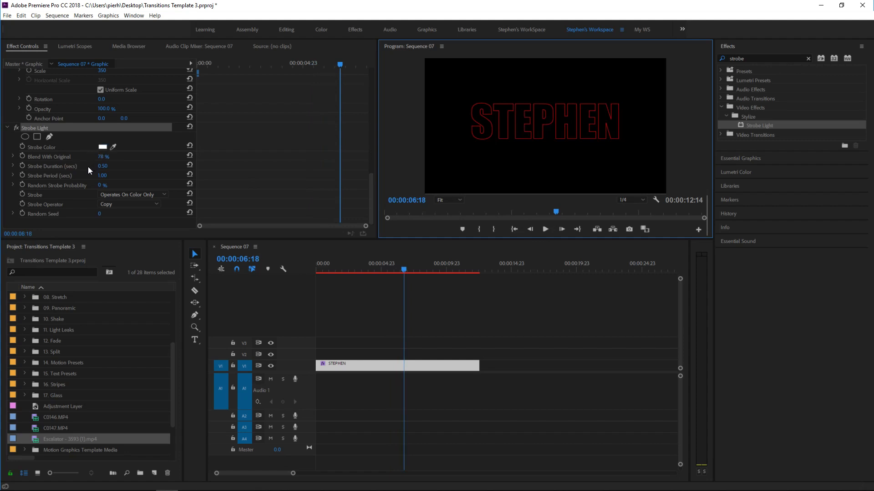
Set the Strobe Light's Blend With Original to 27% and preview the result
mouse_move(101, 157)
mouse_down()
mouse_move(78, 157)
mouse_move(107, 157)
mouse_up()
click(551, 230)
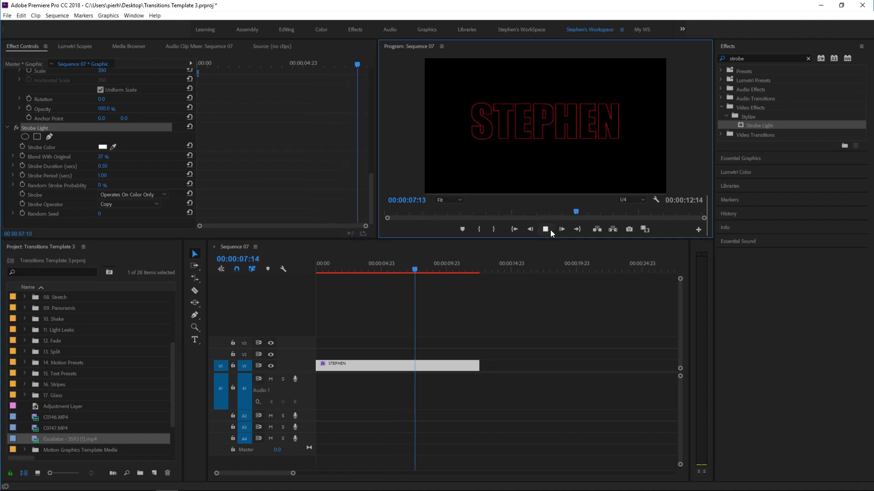
click(550, 230)
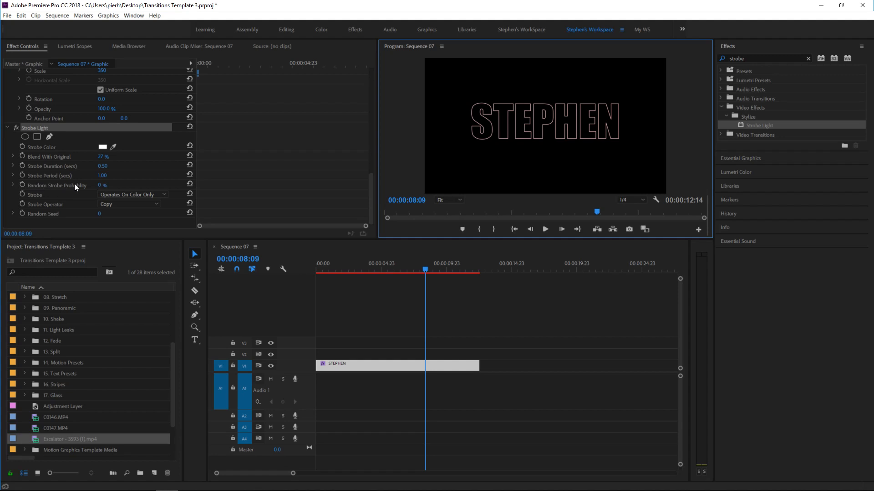
Set the Strobe Light's Random Strobe Probability to 50% and play the sequence from the start
click(13, 185)
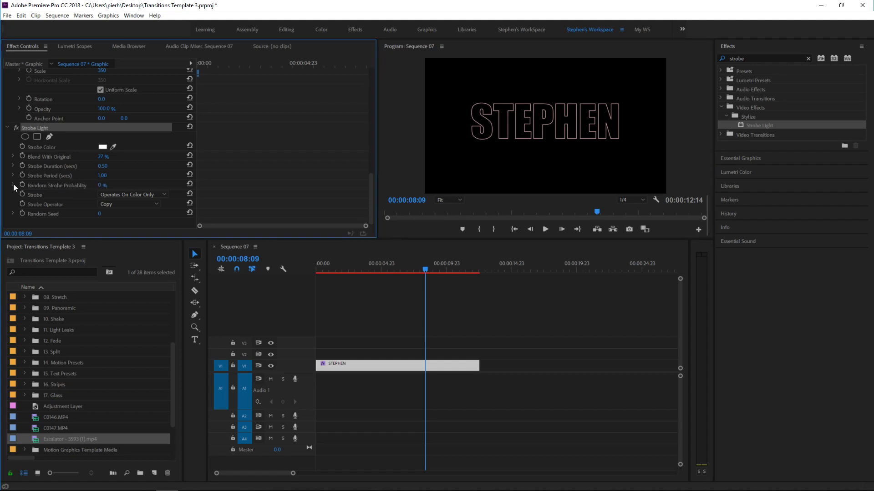
drag(16, 202, 102, 201)
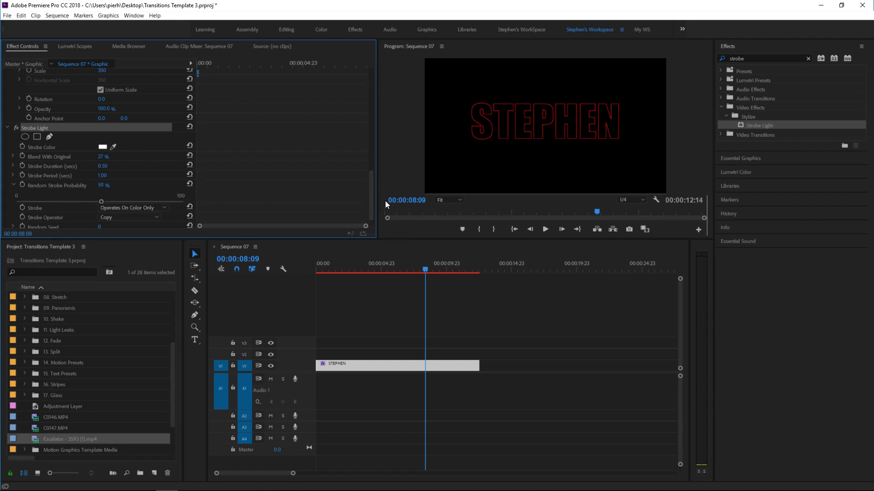
drag(425, 271, 311, 271)
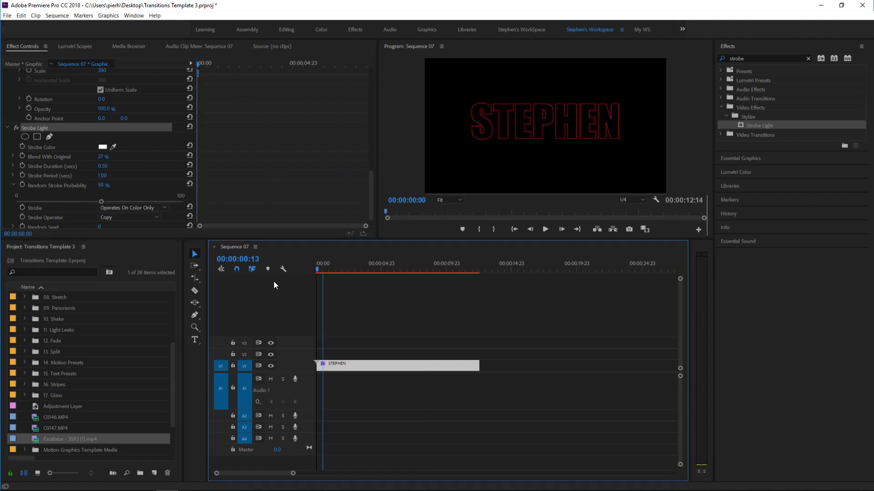
click(547, 231)
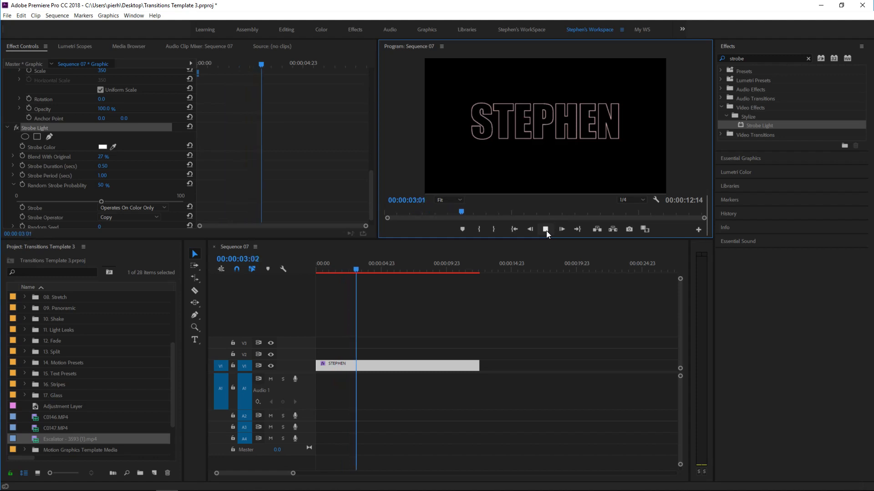
click(546, 230)
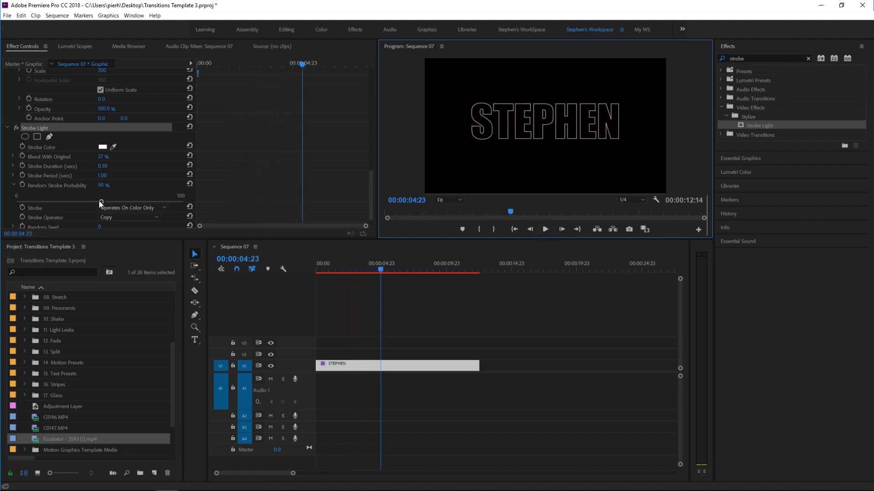
Lower the Strobe Light's Random Strobe Probability to 28% and preview the result
drag(99, 201, 79, 200)
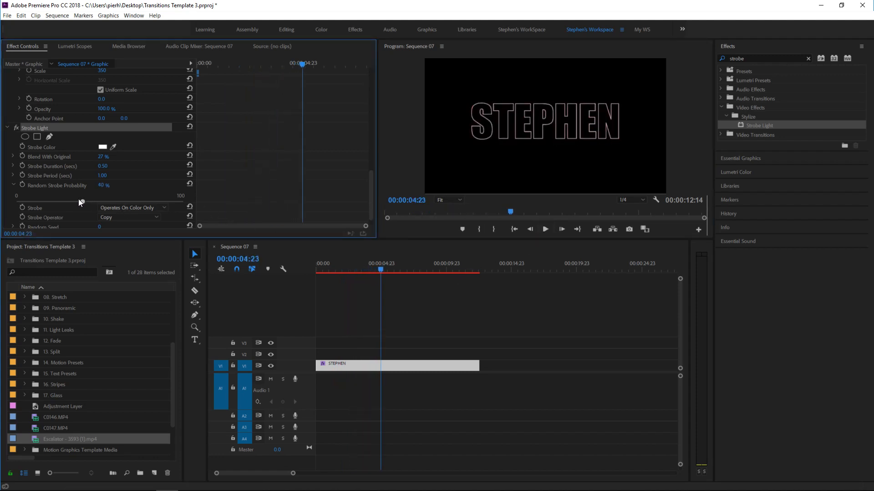
click(546, 229)
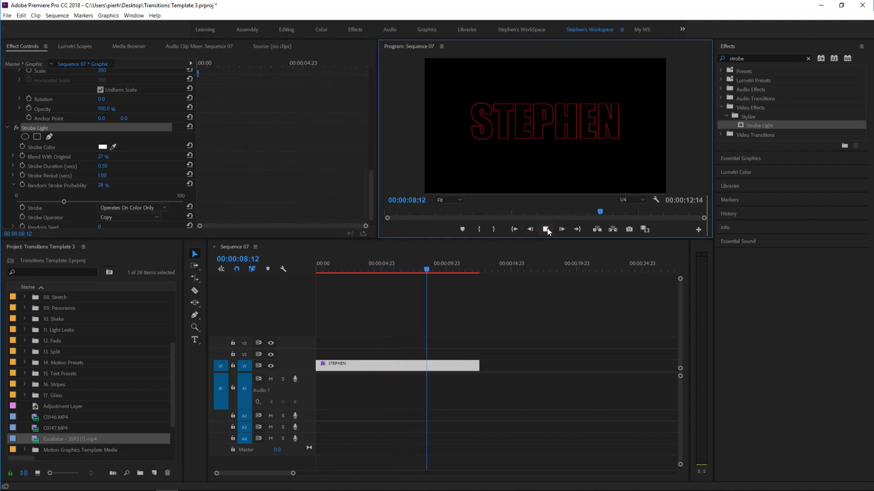
click(547, 229)
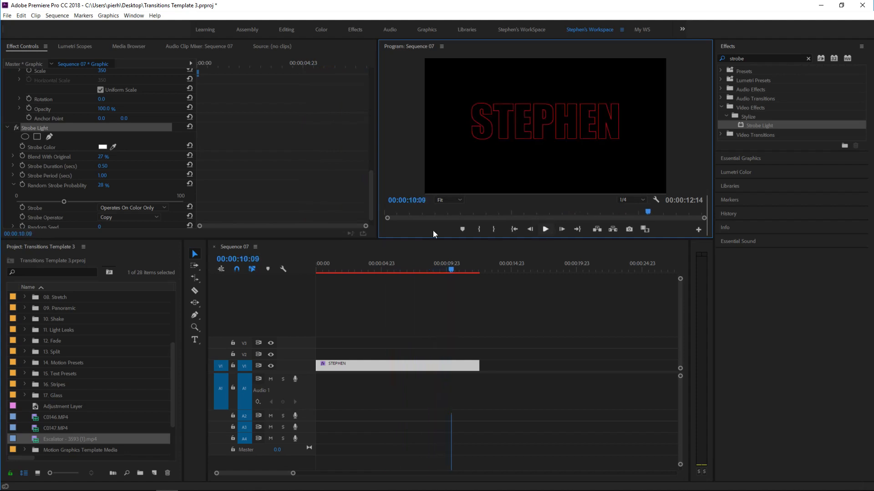
Raise the Random Strobe Probability to 71%, preview it from the sequence start, and fine-tune it to 73%
click(64, 202)
drag(65, 201, 134, 201)
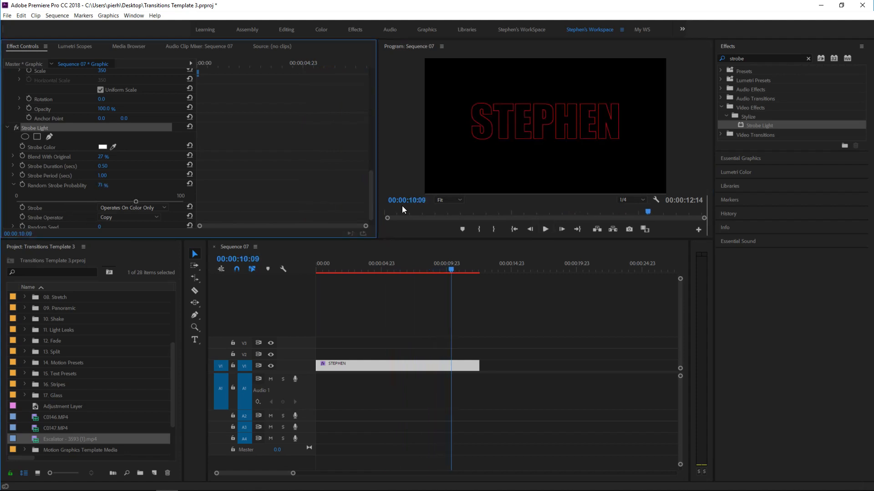
click(544, 230)
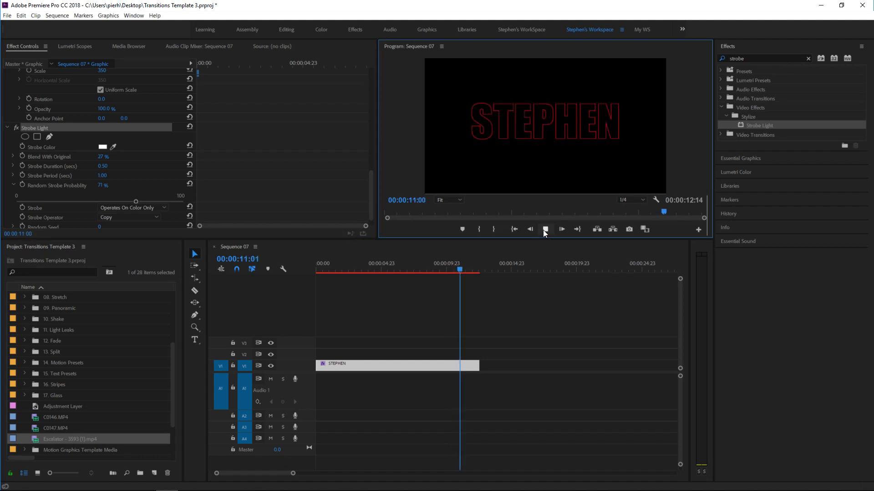
drag(469, 269, 313, 278)
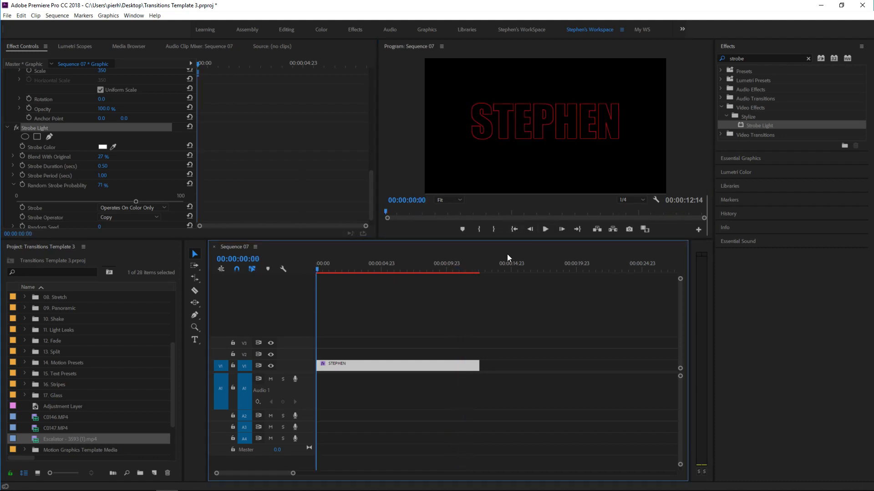
click(545, 229)
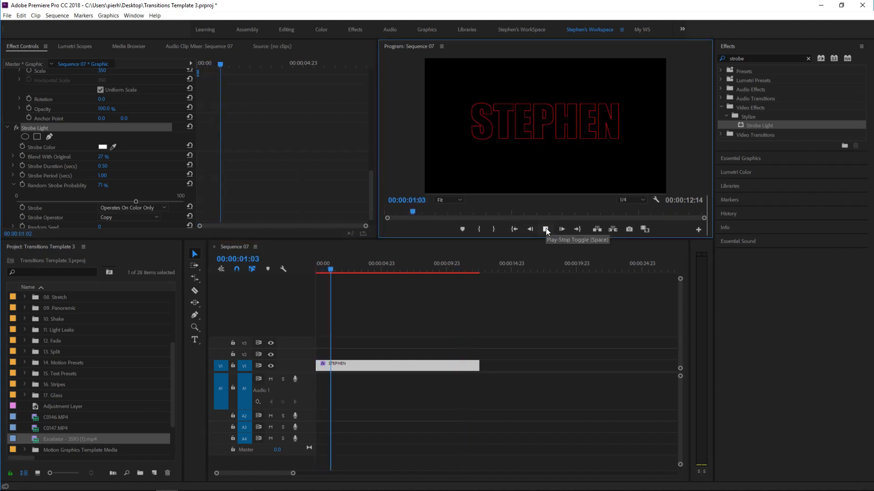
click(545, 228)
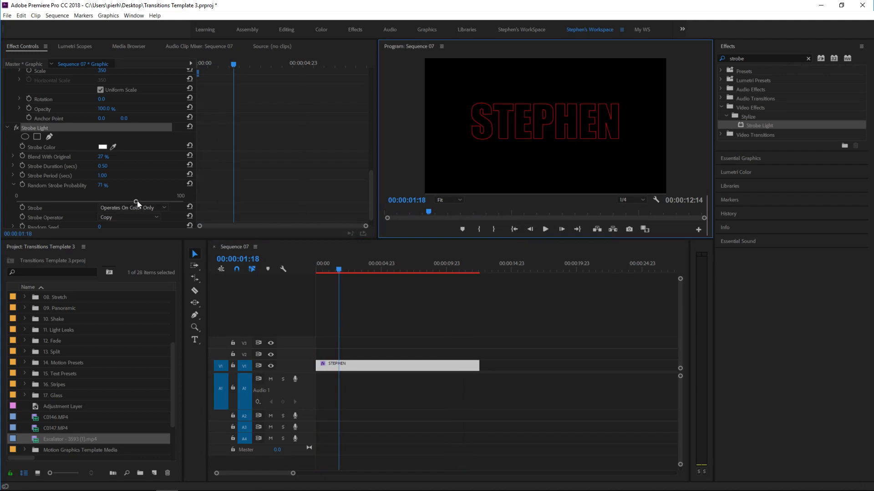
click(137, 201)
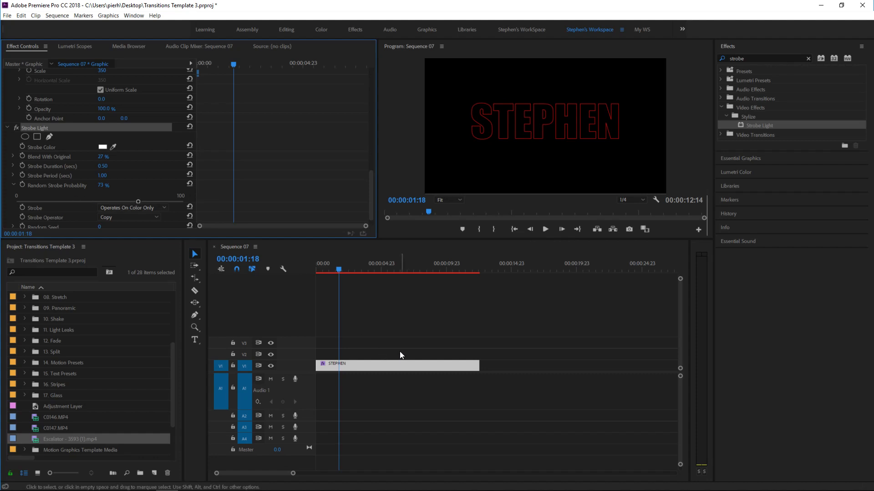
Duplicate the title clip onto track V2 and apply the Gaussian Blur video effect to the original on V1
click(360, 366)
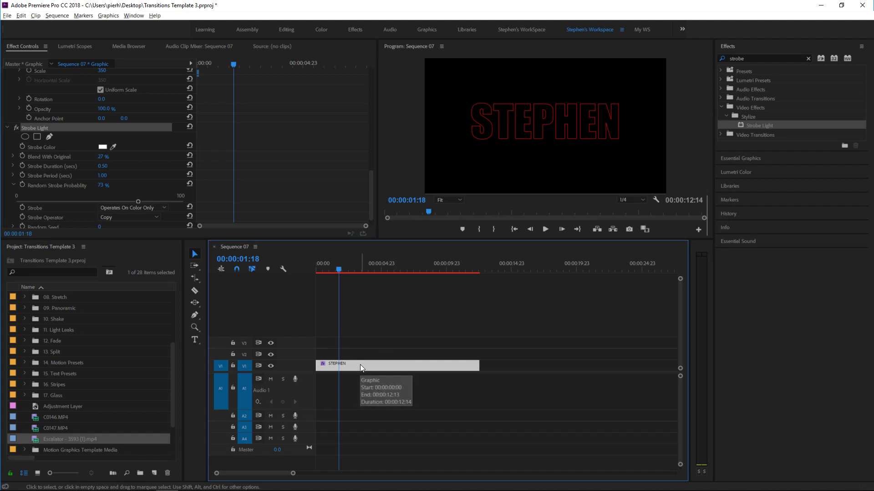
drag(359, 367, 358, 355)
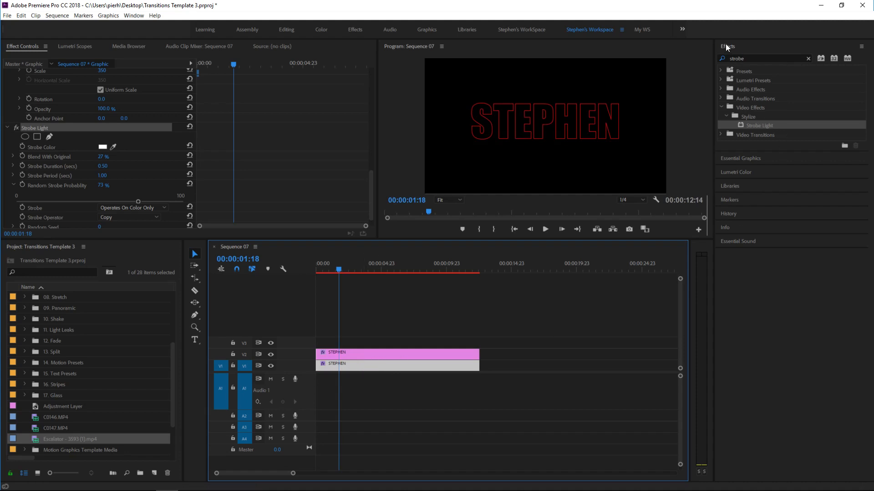
click(807, 59)
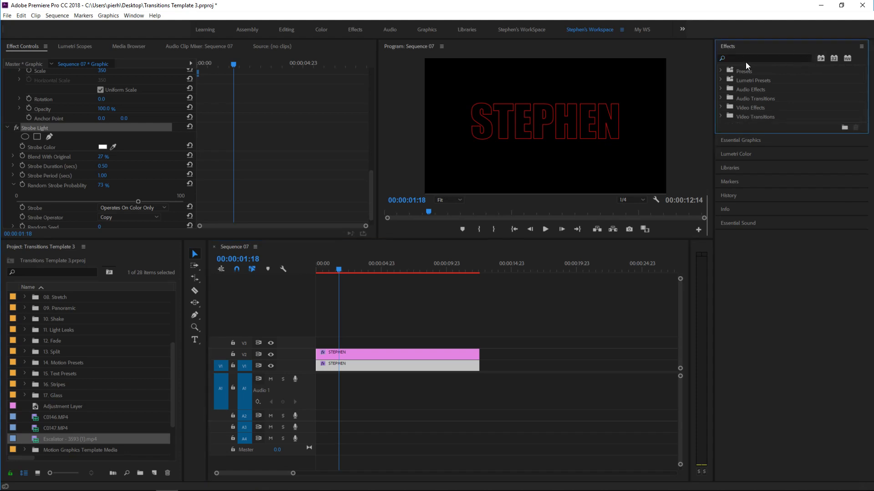
click(741, 58)
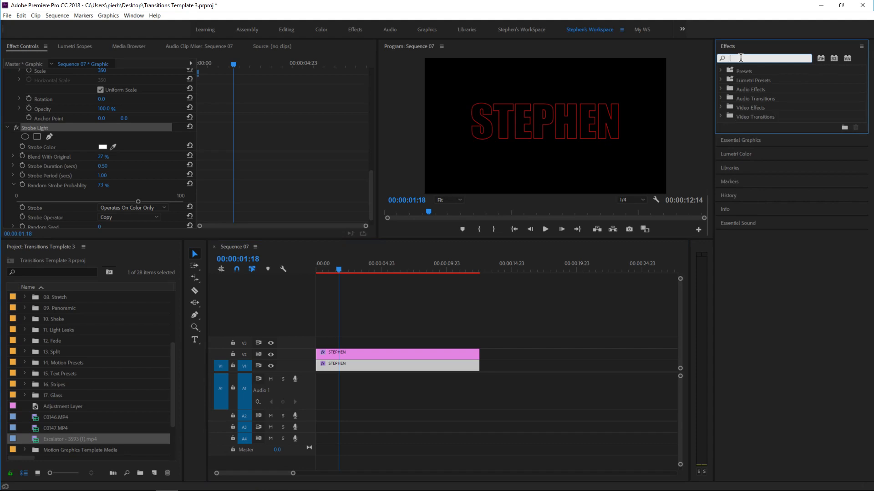
text(gau)
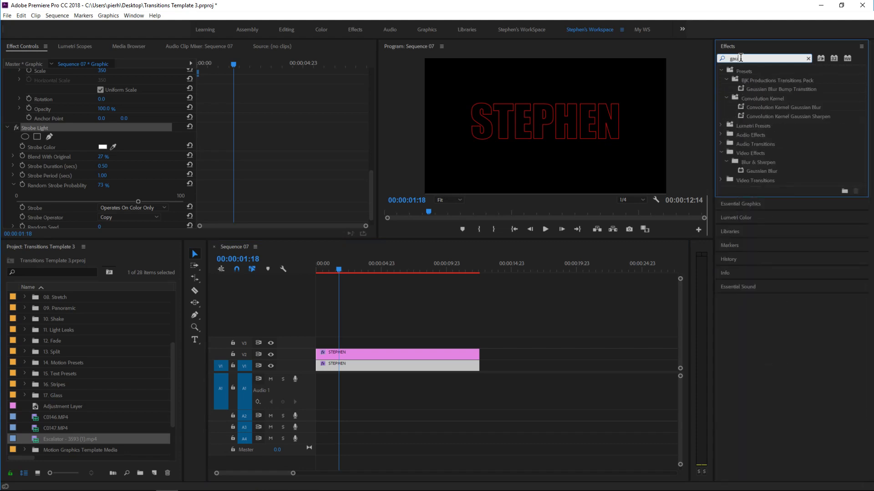
text(ss)
drag(761, 171, 354, 366)
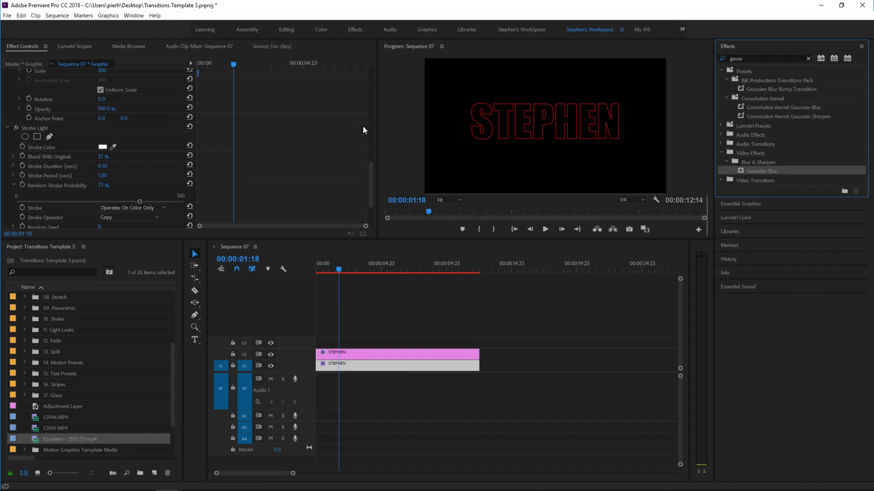
Set the V1 title's Gaussian Blur Blurriness to 27.0 and preview the glow
drag(371, 169, 367, 192)
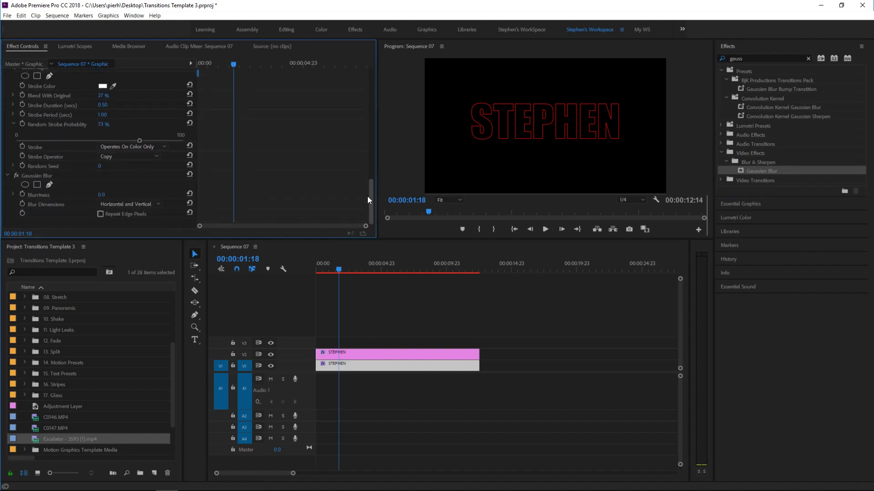
click(31, 174)
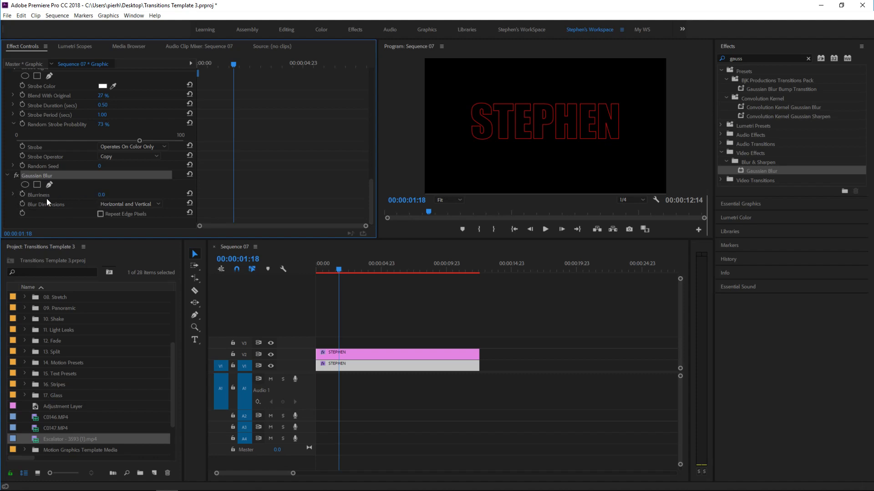
click(14, 194)
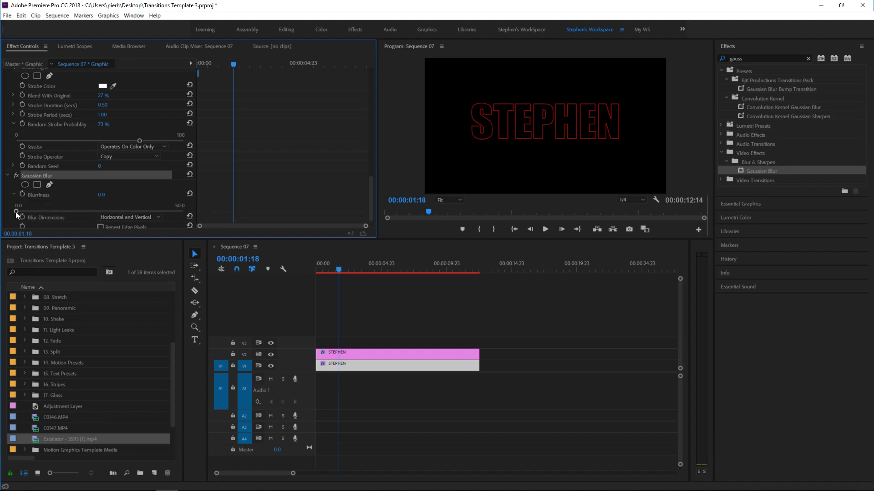
drag(48, 210, 65, 212)
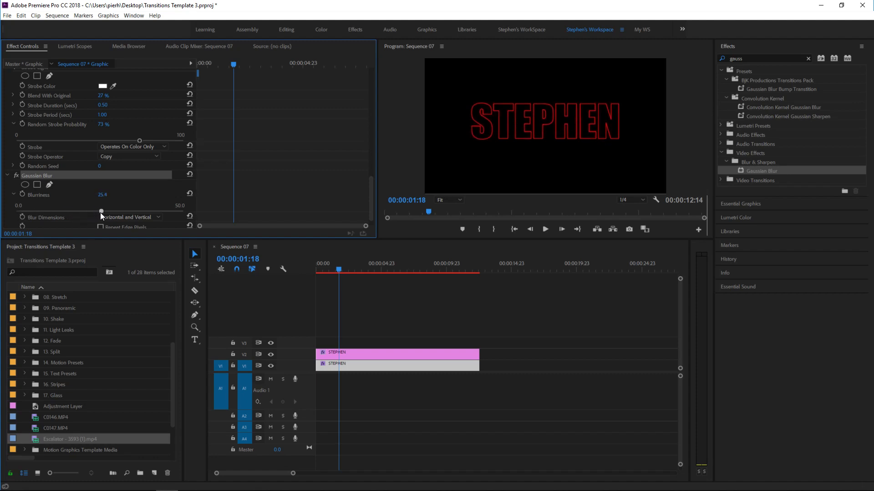
drag(100, 212, 106, 212)
click(547, 228)
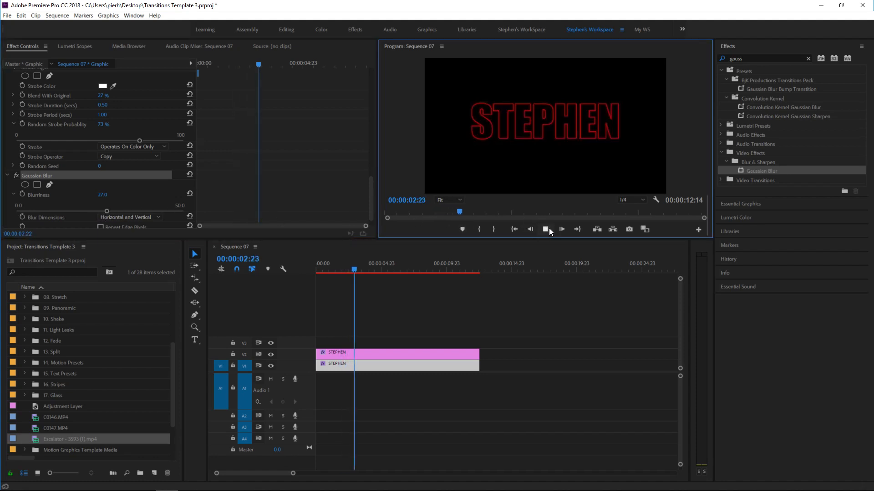
click(548, 229)
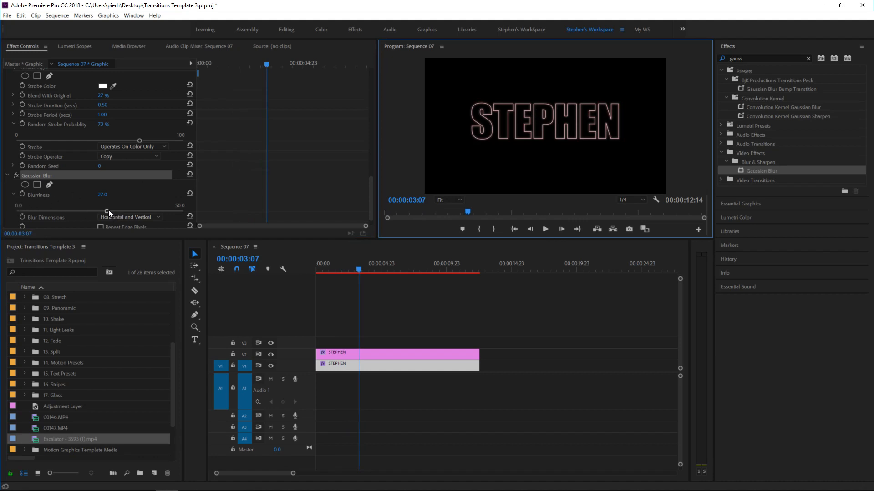
Increase the Gaussian Blur's Blurriness to 36.4 and play back the stronger glow
drag(107, 211, 137, 212)
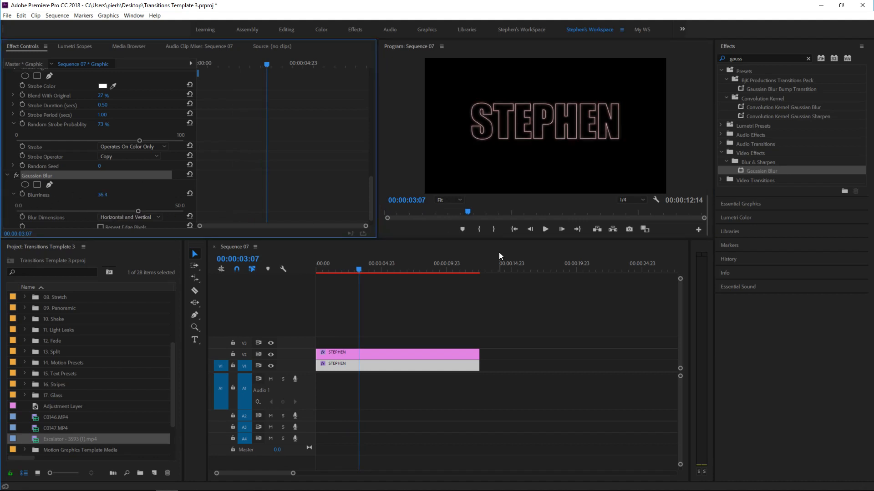
click(547, 228)
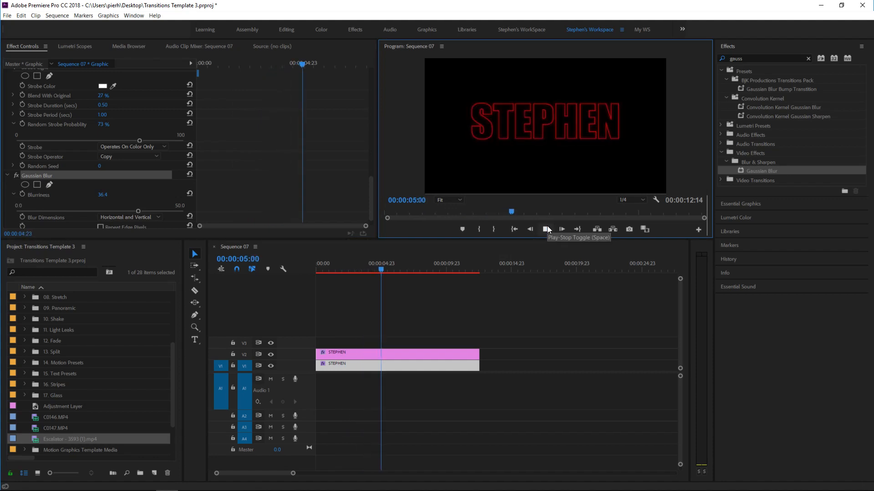
click(546, 227)
Set the V2 title clip's Opacity to 55% at 00:00:05:04 and play back the result
click(353, 354)
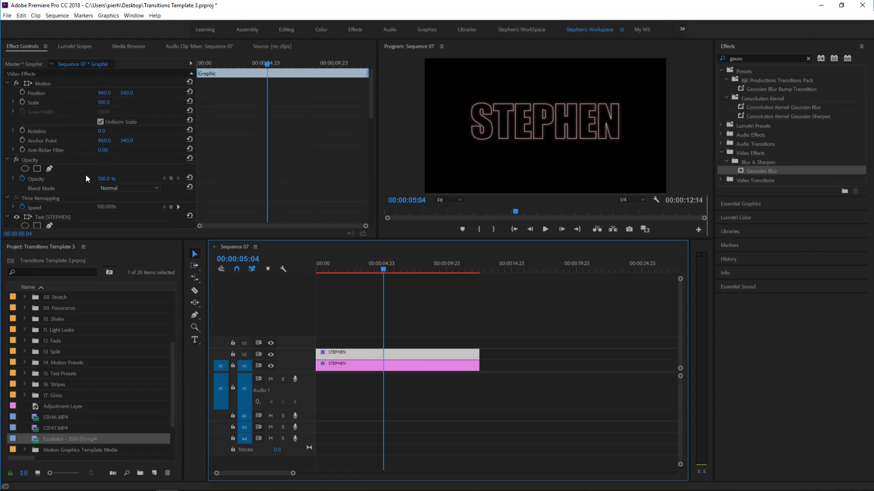
drag(104, 179, 91, 178)
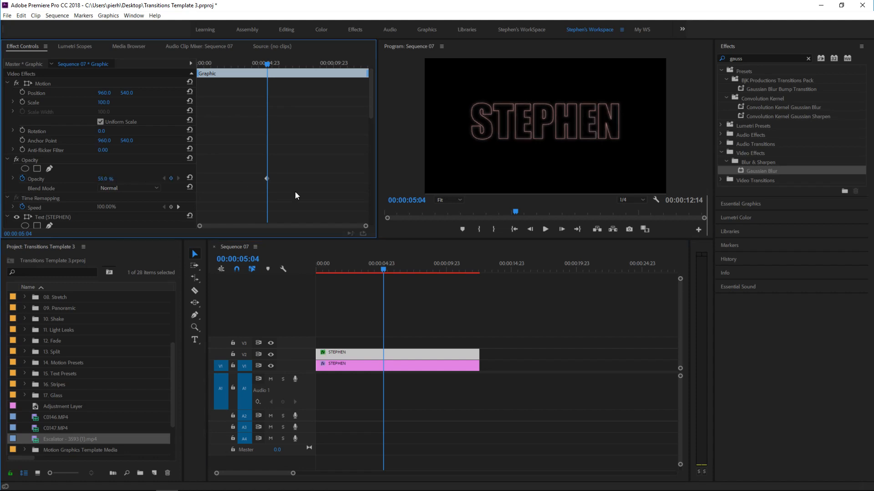
click(544, 230)
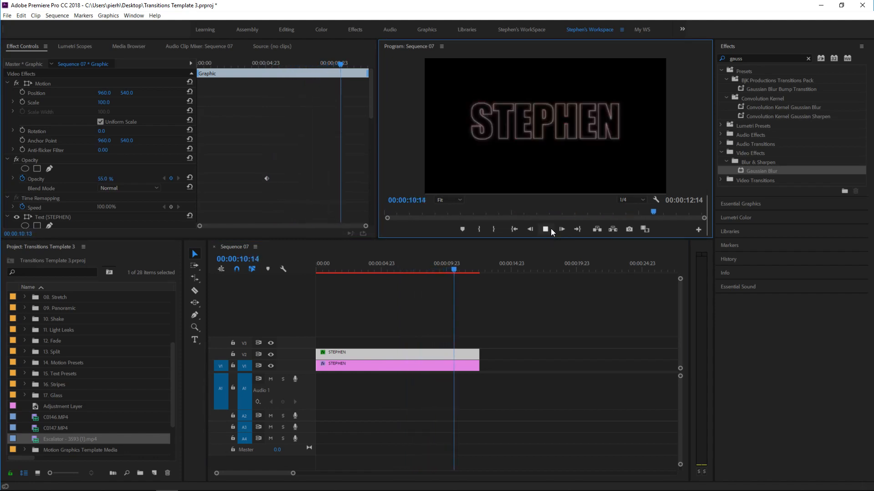
click(551, 228)
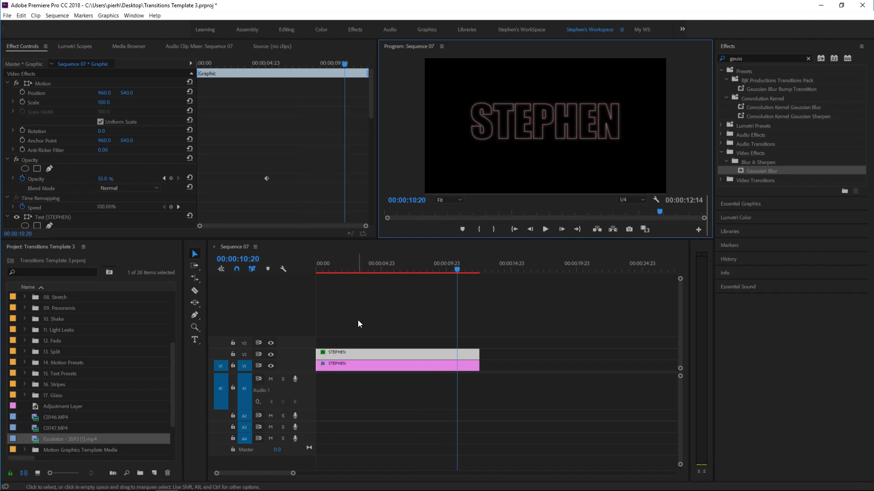
Place the Escalator video on V1 directly after the title clips and move the playhead into it to view the footage
drag(61, 435, 481, 365)
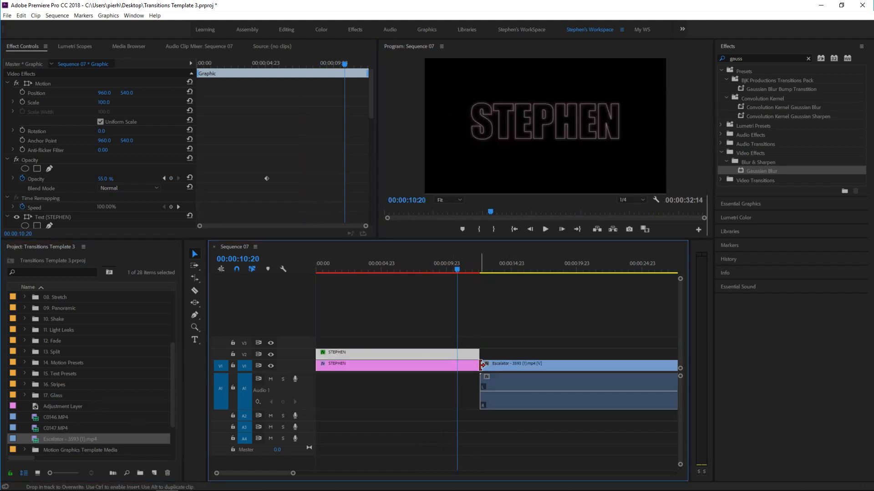
drag(455, 268, 504, 269)
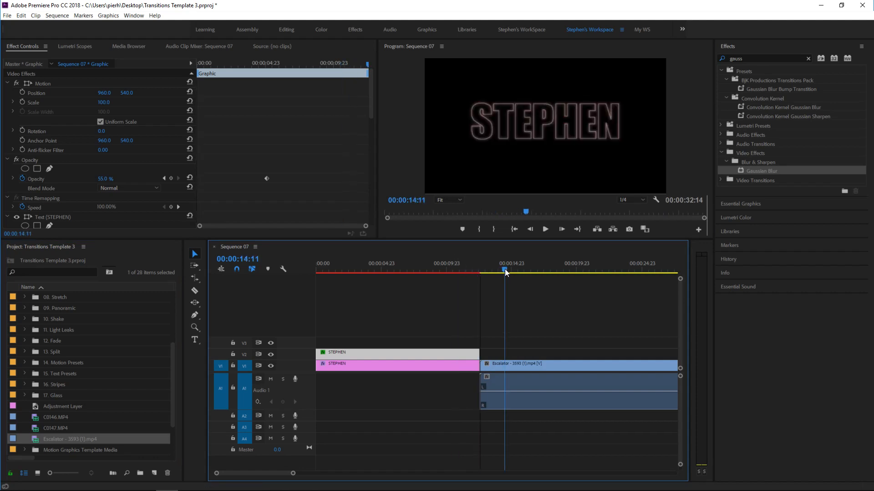
drag(293, 473, 337, 473)
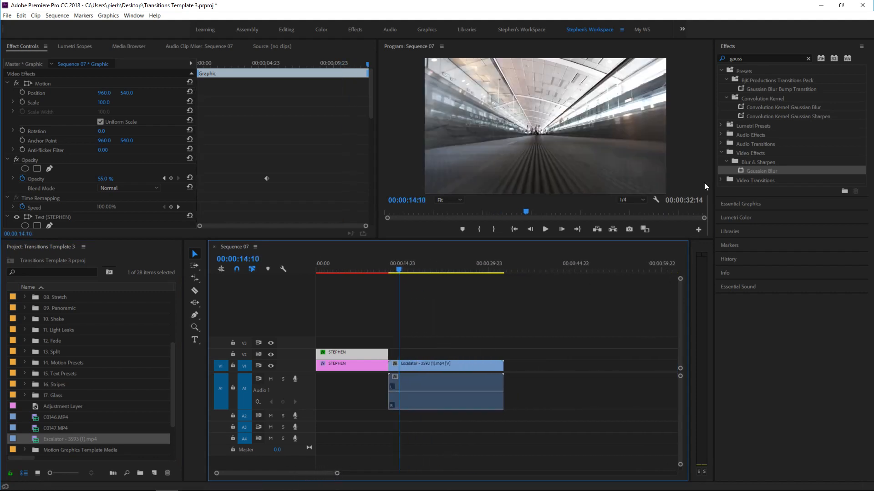
Find the Strobe Light effect by searching for "strobe" and apply it to the Escalator clip on V1
click(808, 59)
click(755, 56)
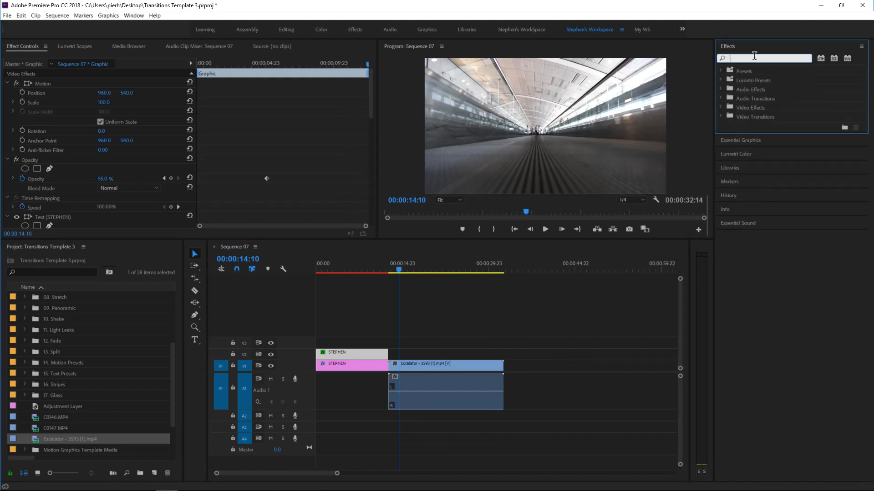
text(stor)
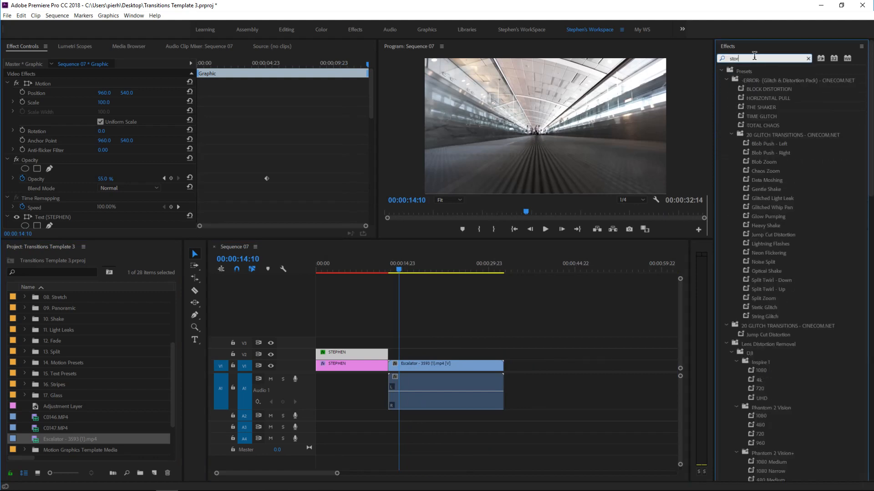
key(BackSpace)
key(BackSpace)
text(robe)
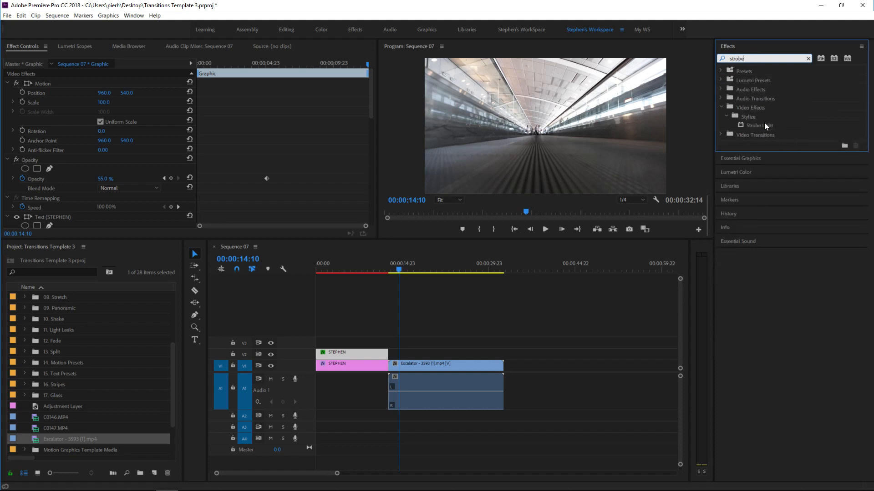
drag(763, 123, 432, 368)
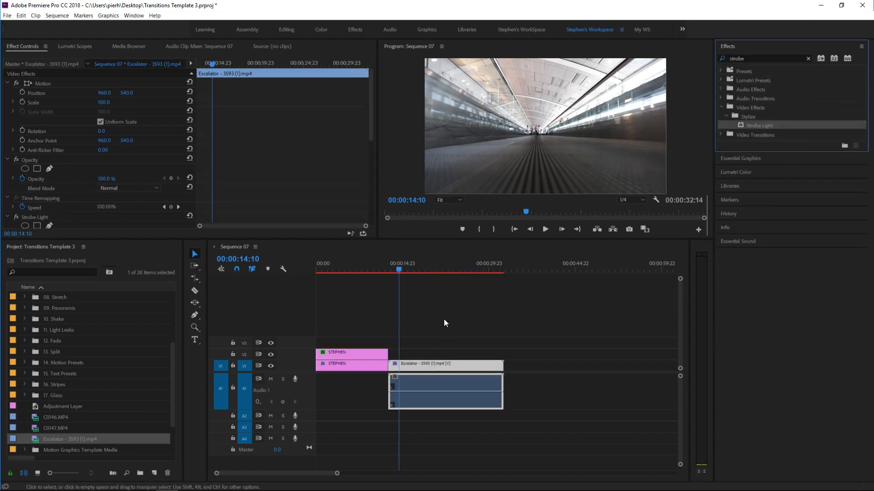
click(427, 364)
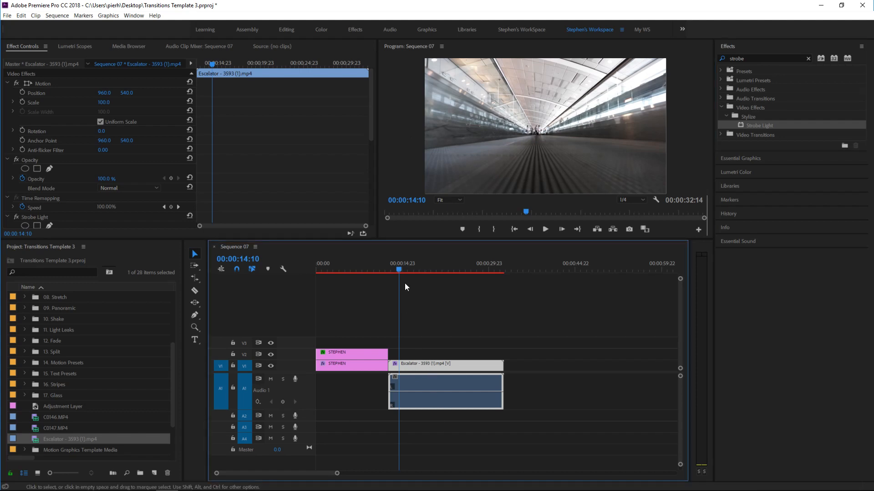
Set the Escalator clip's Strobe Light to 75% Blend With Original and 47% Random Strobe Probability, and preview the flicker
drag(371, 136, 362, 217)
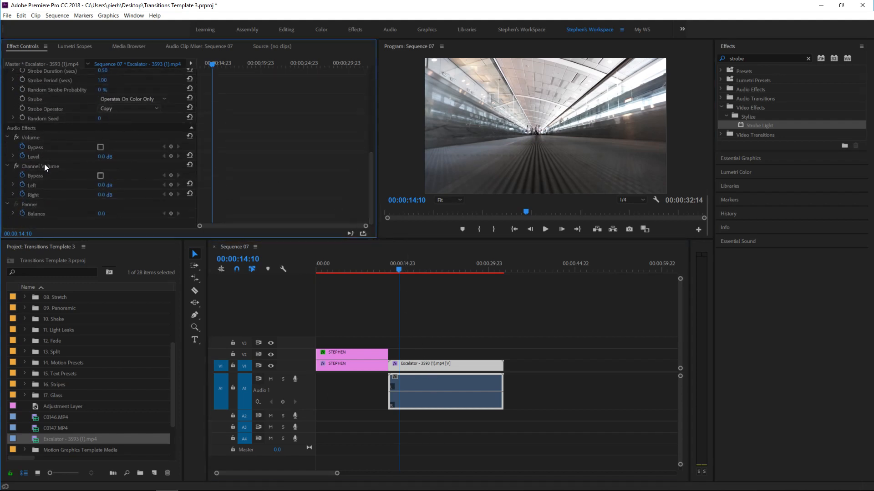
scroll(45, 164, up, 3)
click(34, 97)
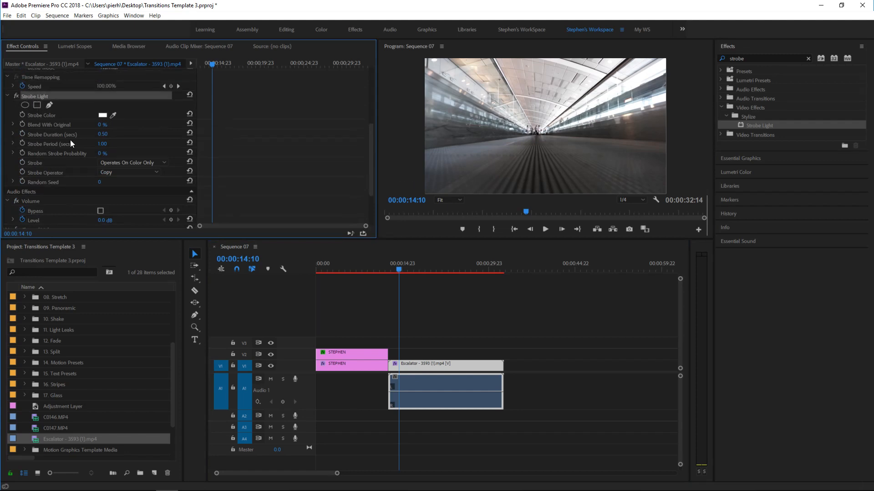
mouse_move(102, 126)
mouse_down()
mouse_move(127, 126)
mouse_move(111, 126)
mouse_up()
mouse_move(104, 156)
mouse_down()
mouse_move(119, 156)
mouse_move(111, 157)
mouse_up()
click(544, 229)
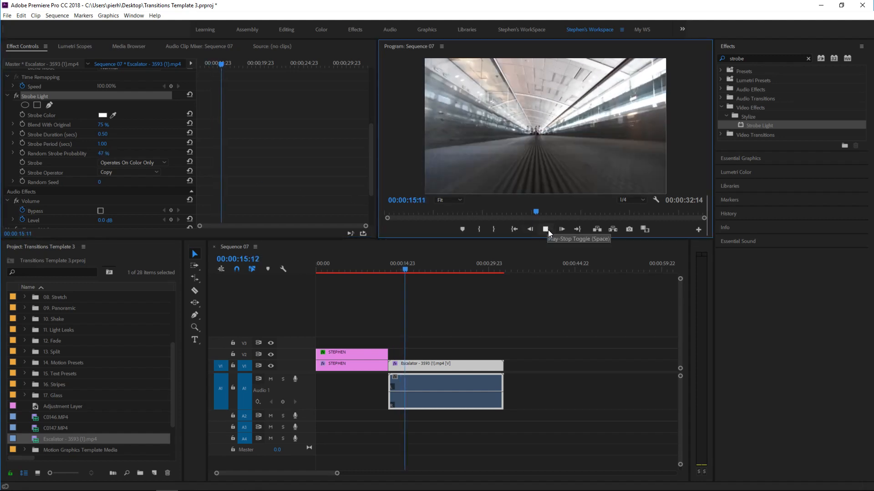
click(545, 229)
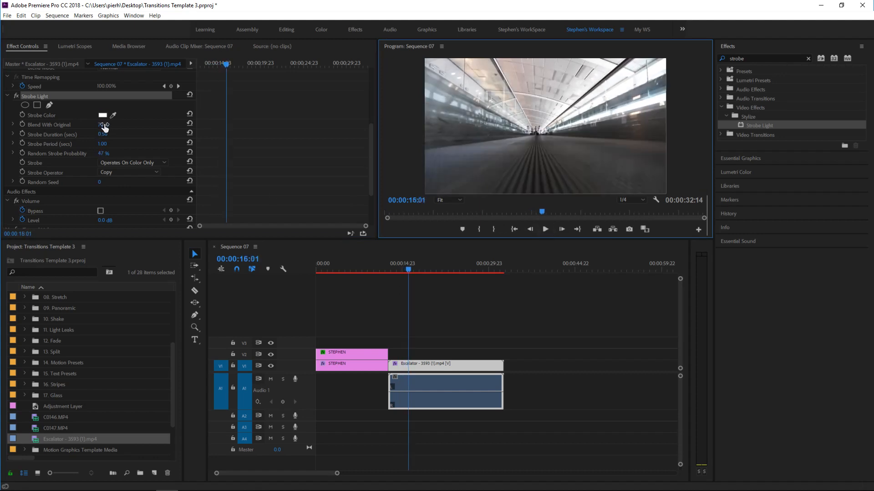
Raise the Strobe Light's Blend With Original to 93% on the Escalator clip and play back the subtler flicker
drag(103, 124, 507, 197)
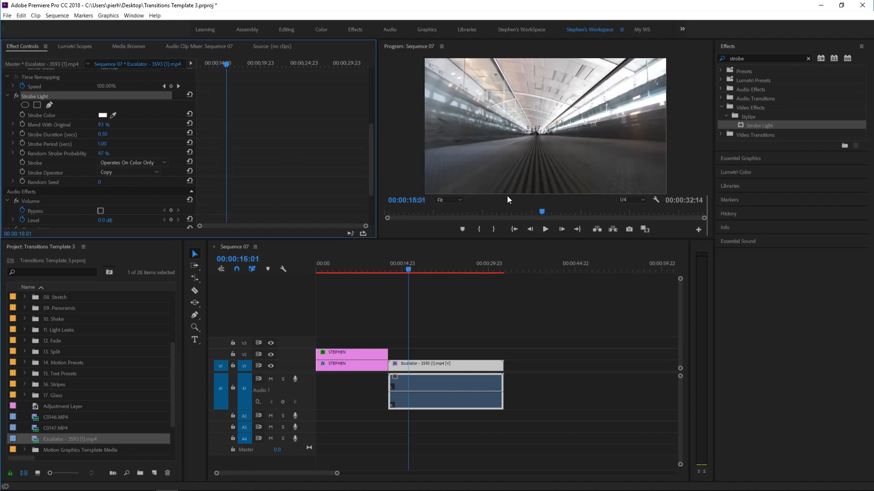
click(545, 230)
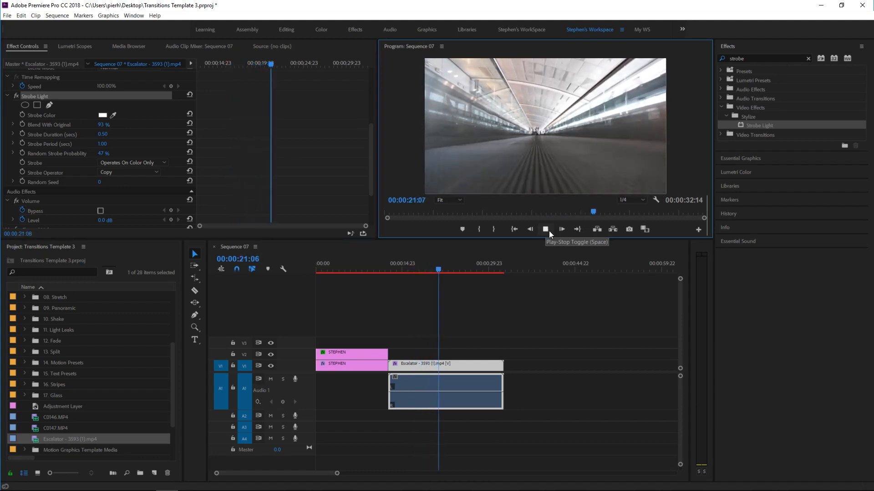
click(547, 230)
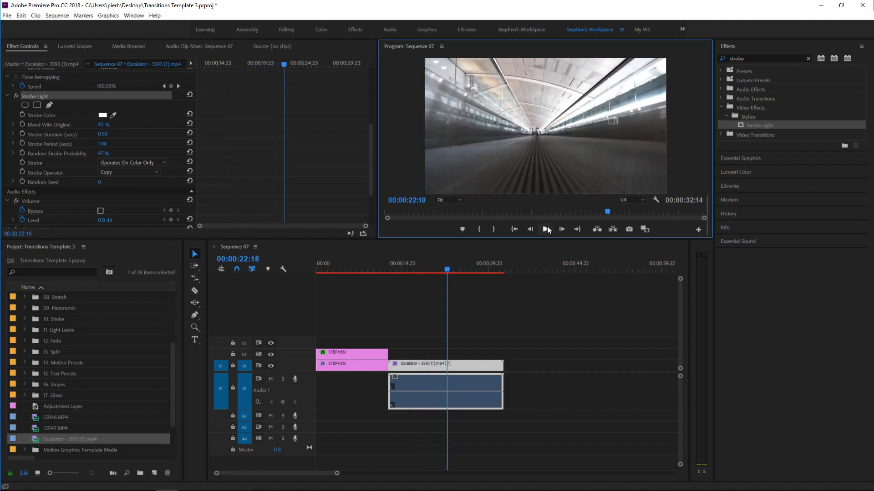